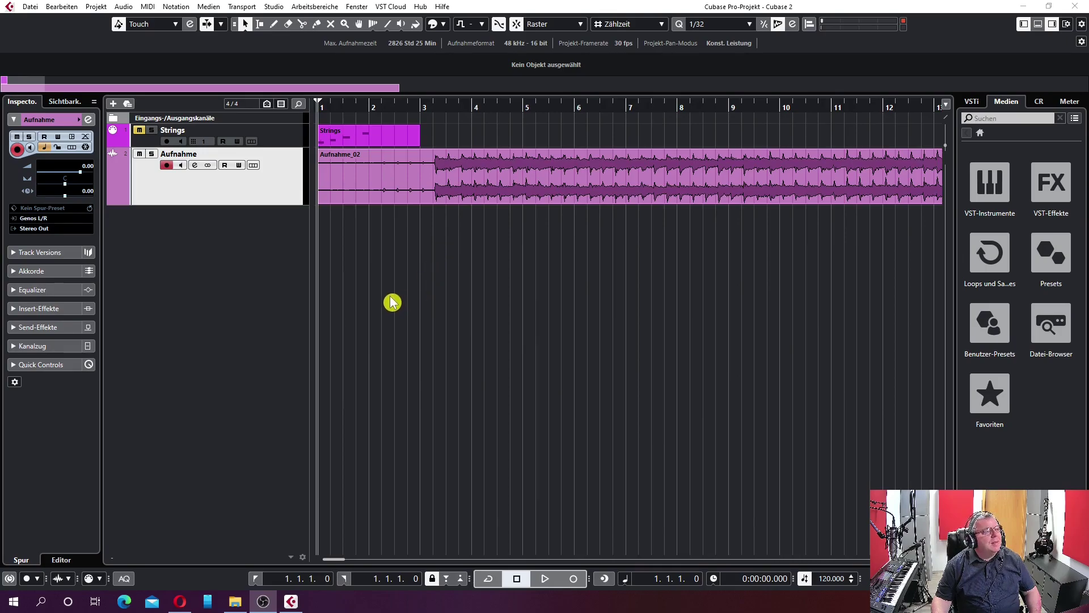
Remove the Aufnahme audio track and the Strings MIDI track from the project.
left_click_drag(389, 294, 274, 148)
right_click(263, 177)
left_click(379, 227)
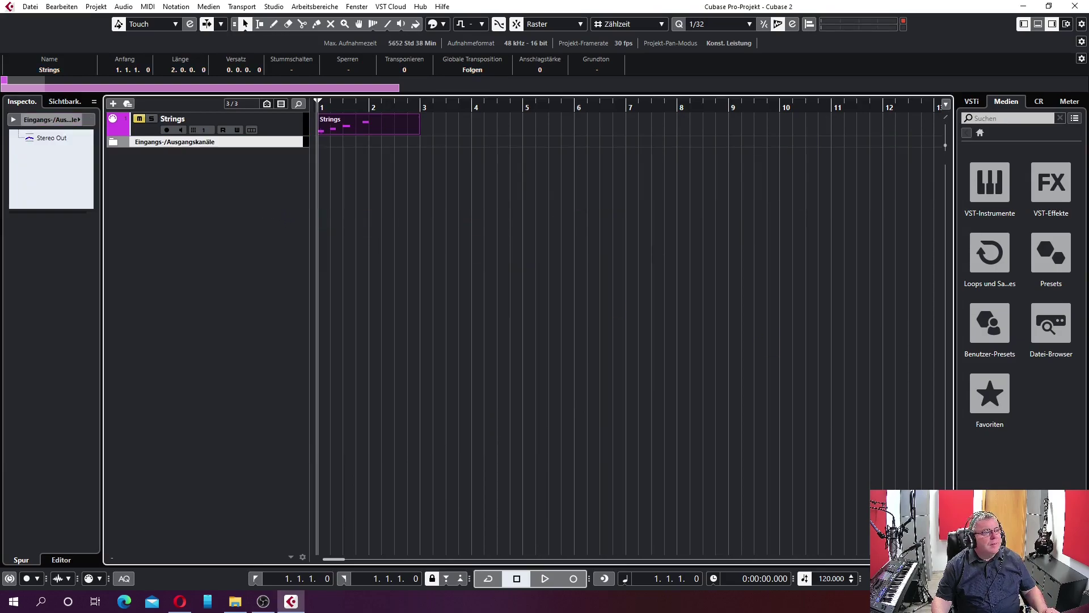
right_click(278, 128)
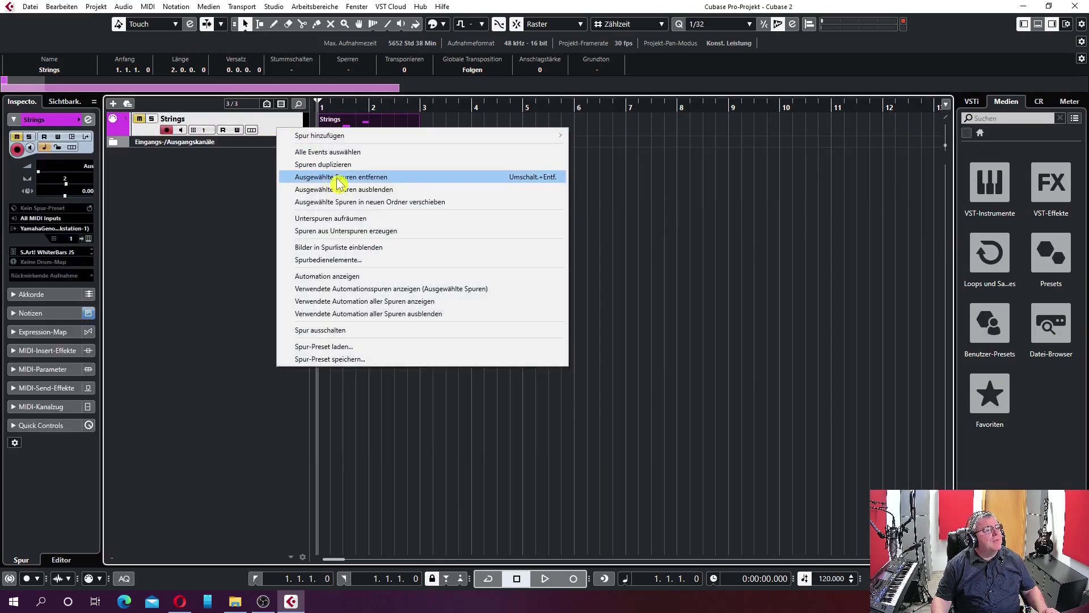
left_click(338, 177)
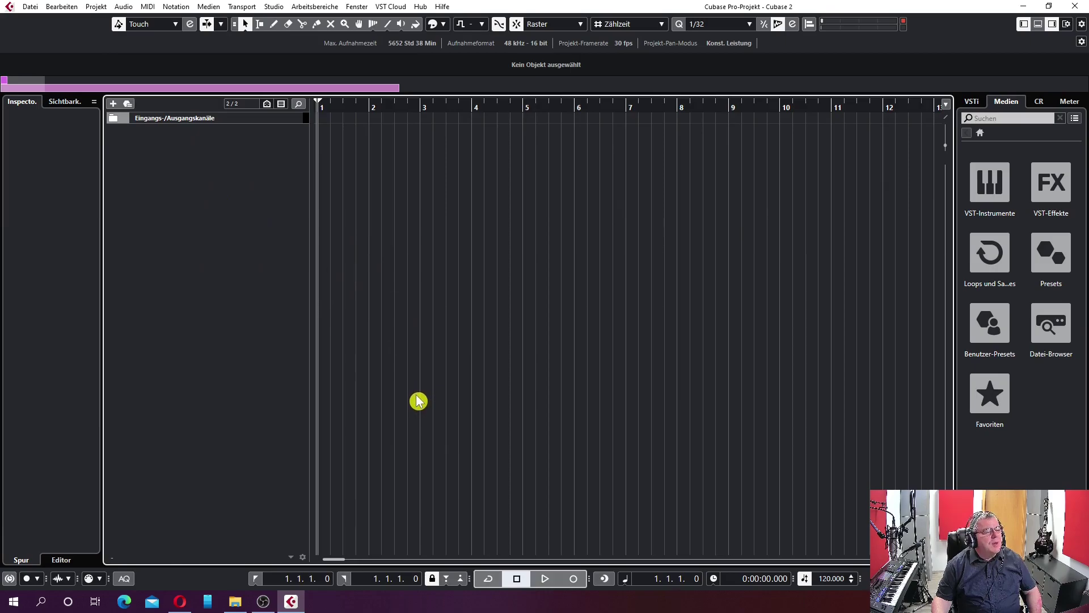
Import the "Wegen Dir schlafe i..." MIDI file from the W songs folder in File Explorer at the project start and review its tracks.
left_click(235, 603)
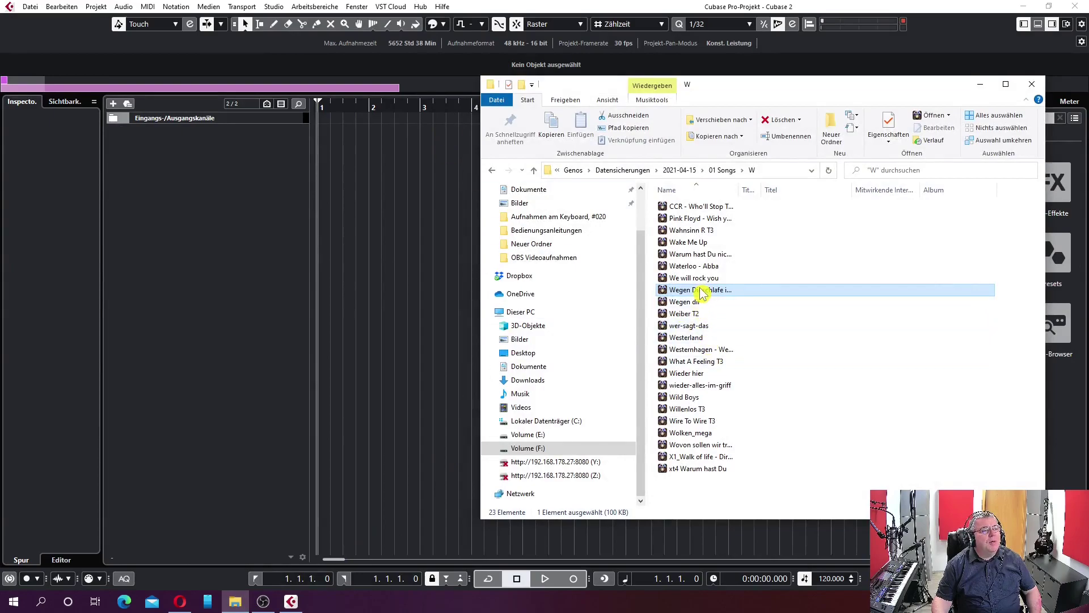
left_click_drag(703, 291, 321, 171)
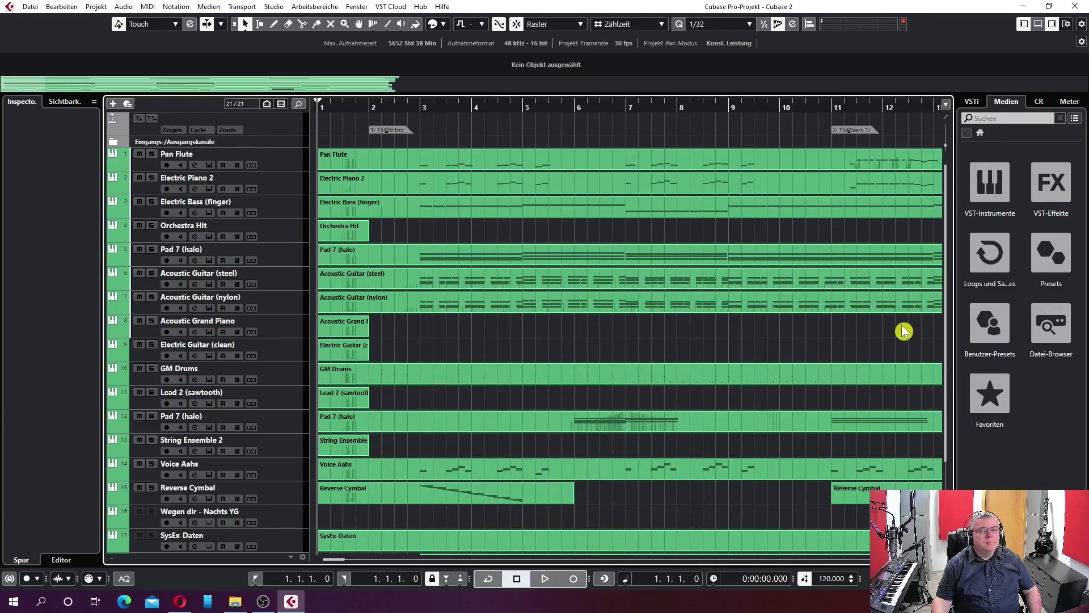
scroll(282, 218, "down", 2)
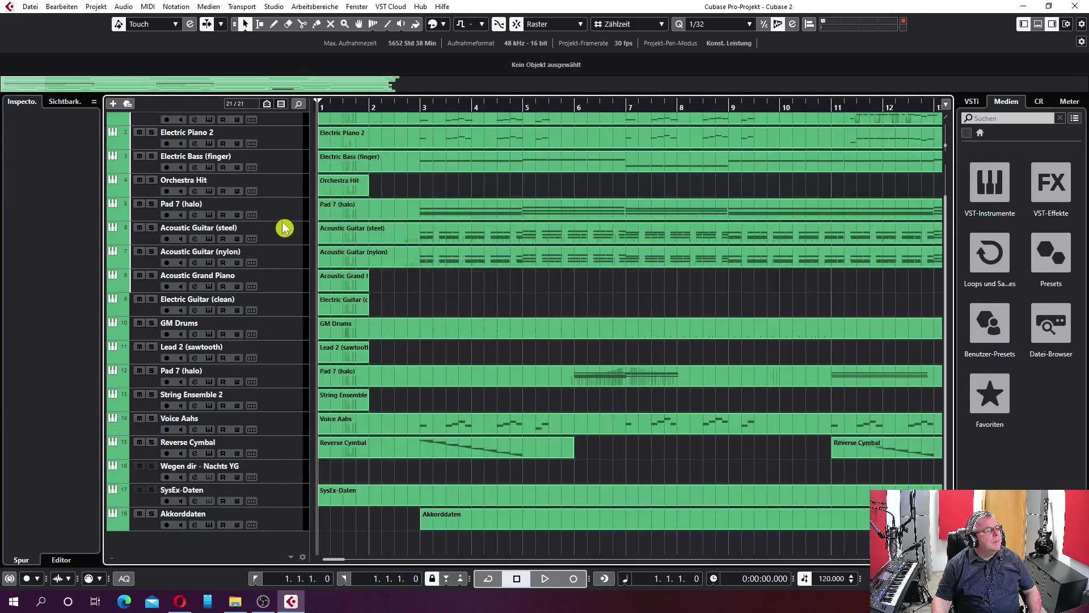
scroll(282, 221, "up", 2)
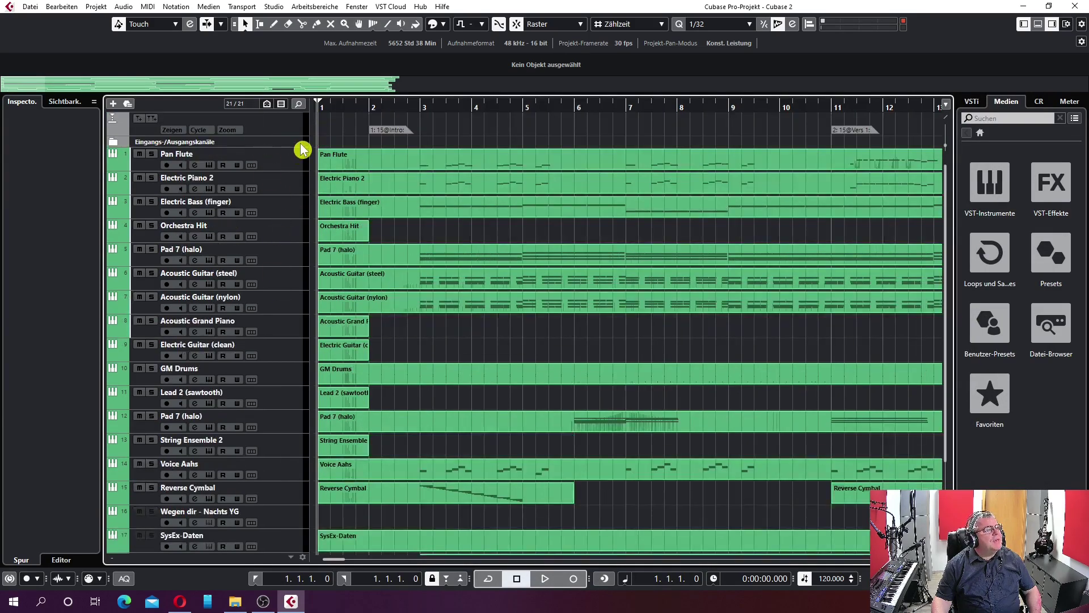
Open the Pan Flute track's HALion Sonic SE instrument and audition a few notes on its keyboard.
left_click(276, 163)
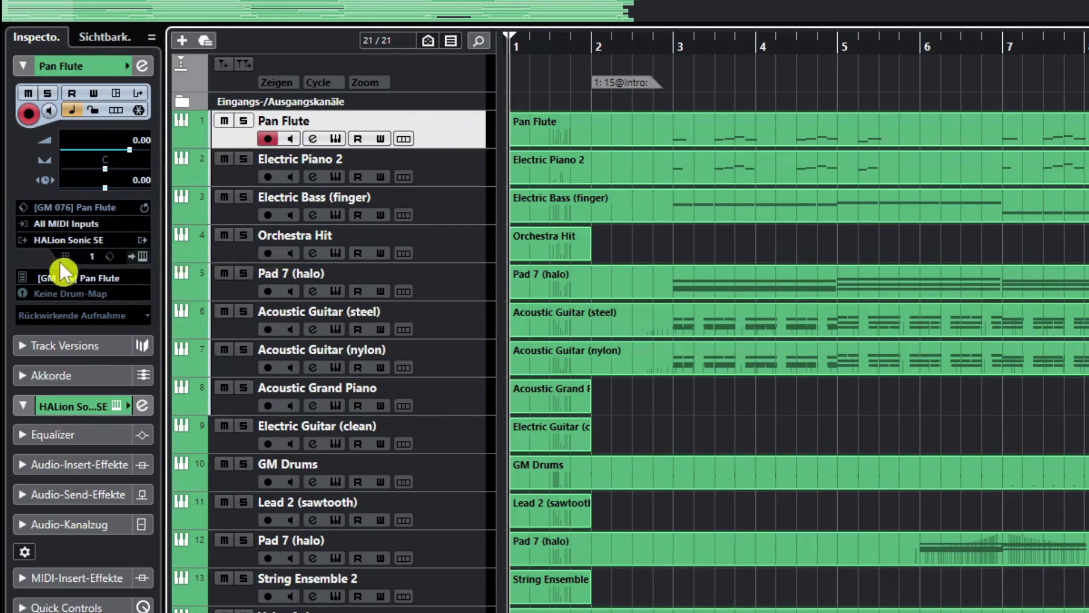
left_click(142, 256)
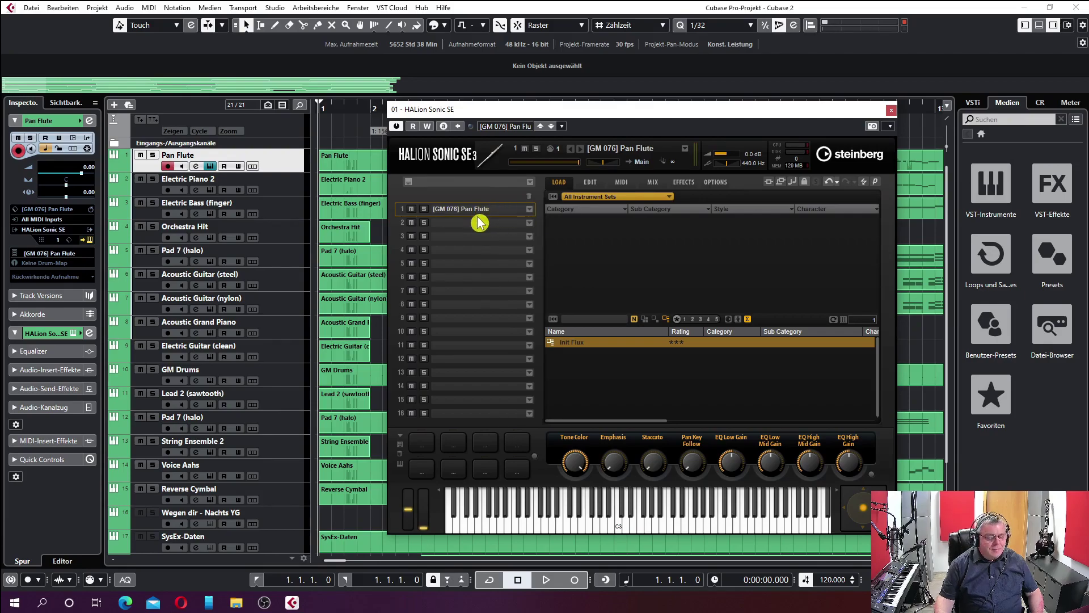
left_click(632, 527)
left_click(657, 527)
left_click(757, 526)
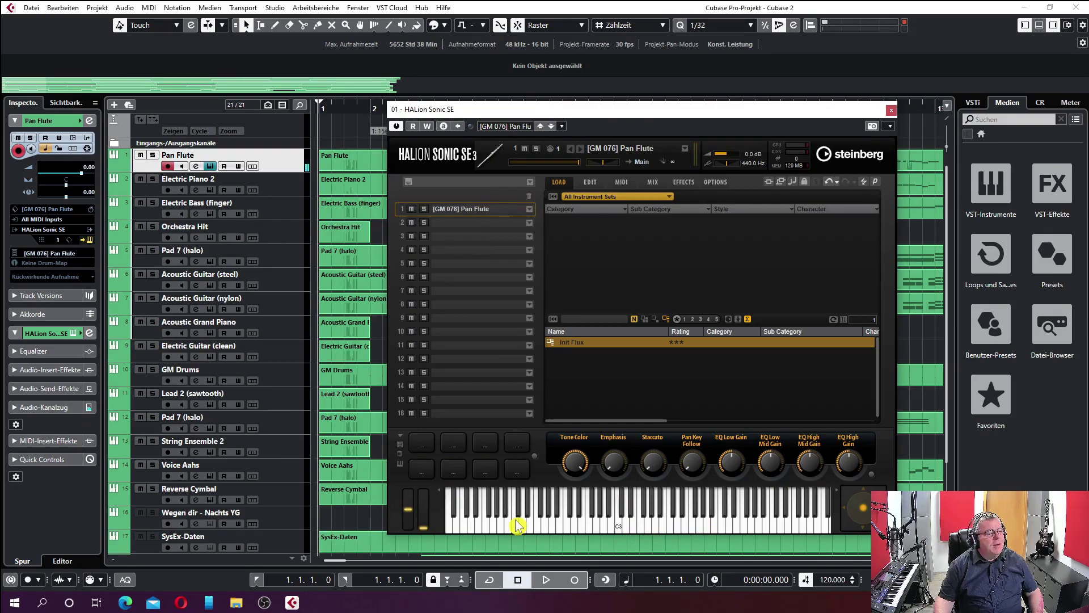
Open the Electric Piano 2 track's own HALion Sonic SE instrument and audition its sound.
left_click(283, 190)
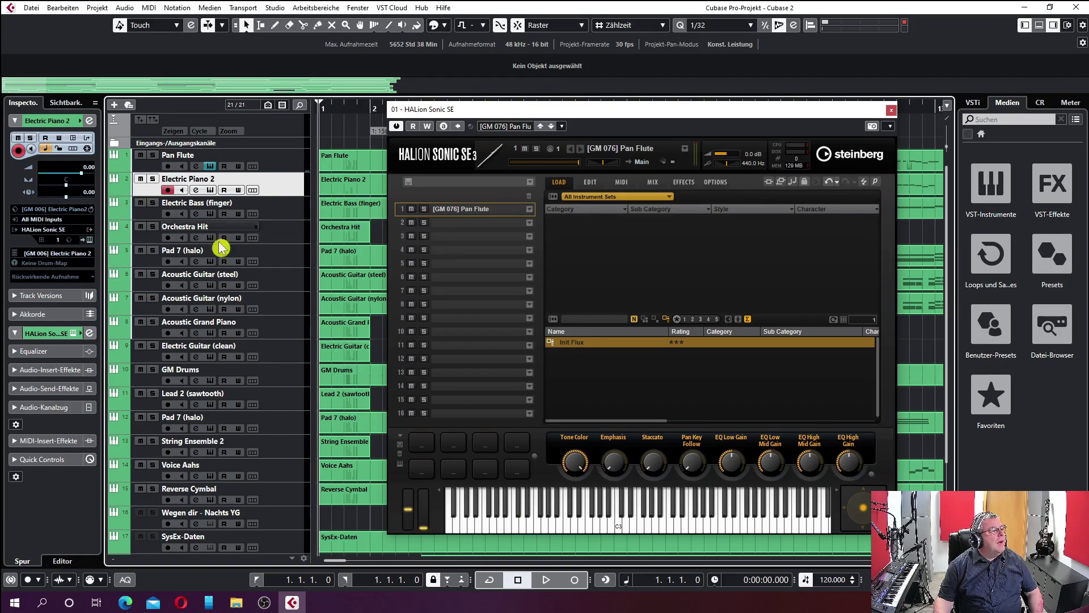
left_click(89, 239)
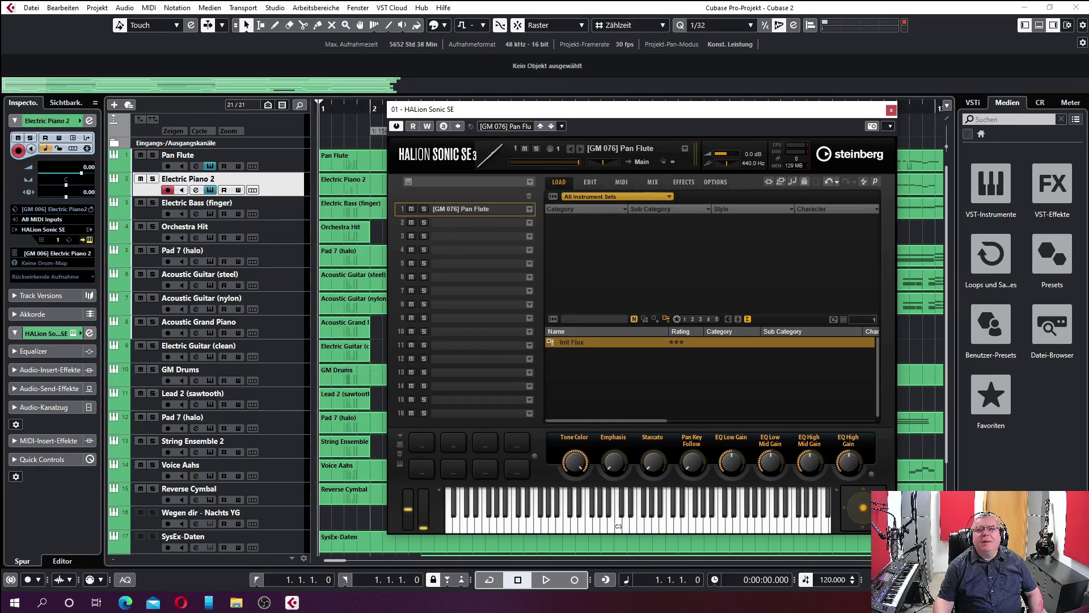
left_click_drag(907, 142, 745, 97)
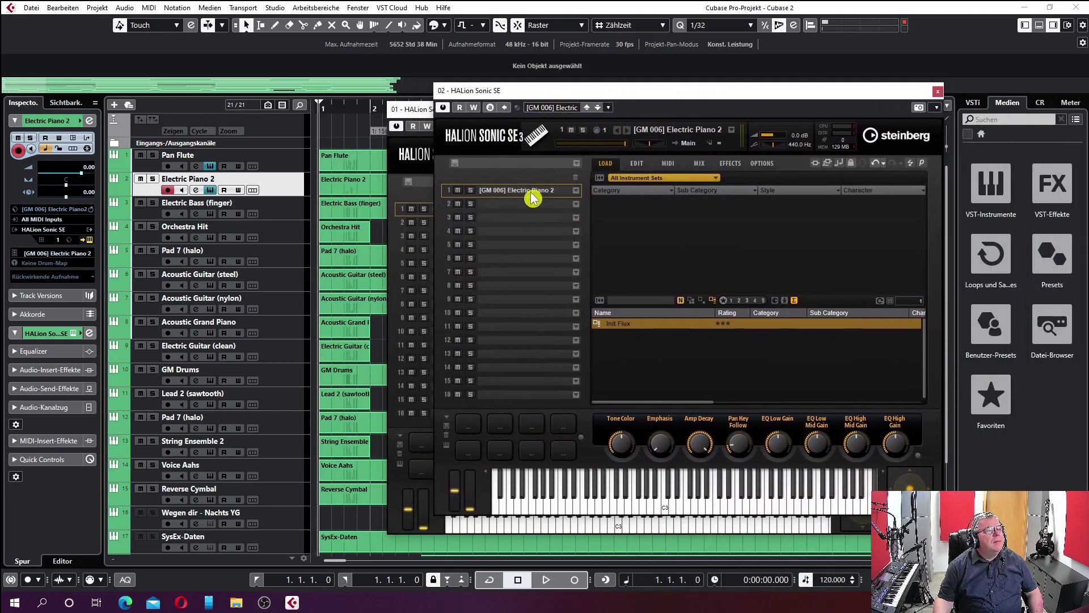
left_click(700, 500)
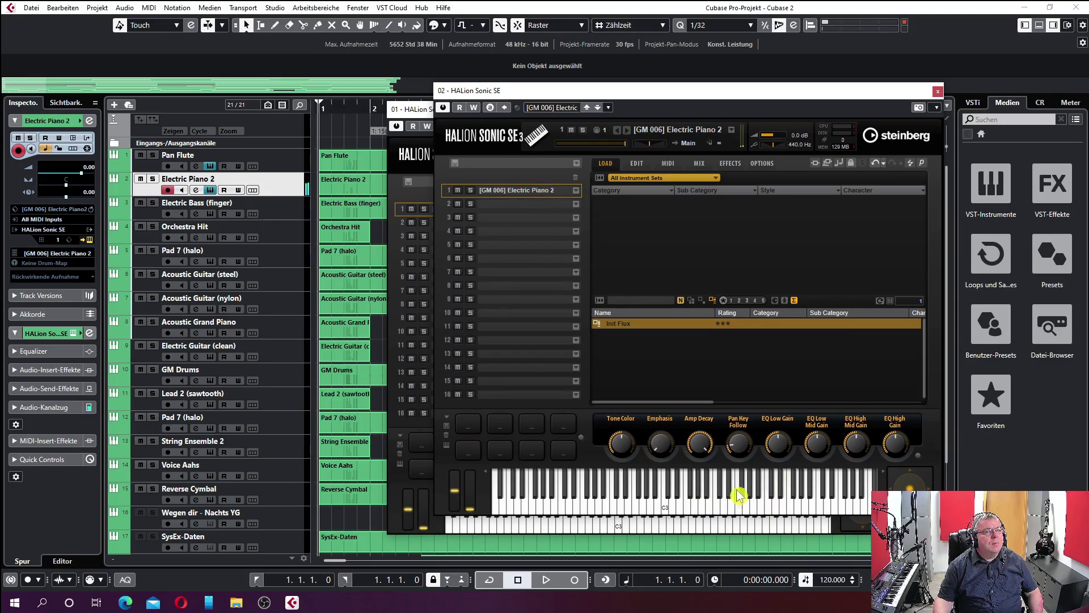
Close both HALion Sonic SE windows and play the opening bars of the imported song.
left_click(938, 91)
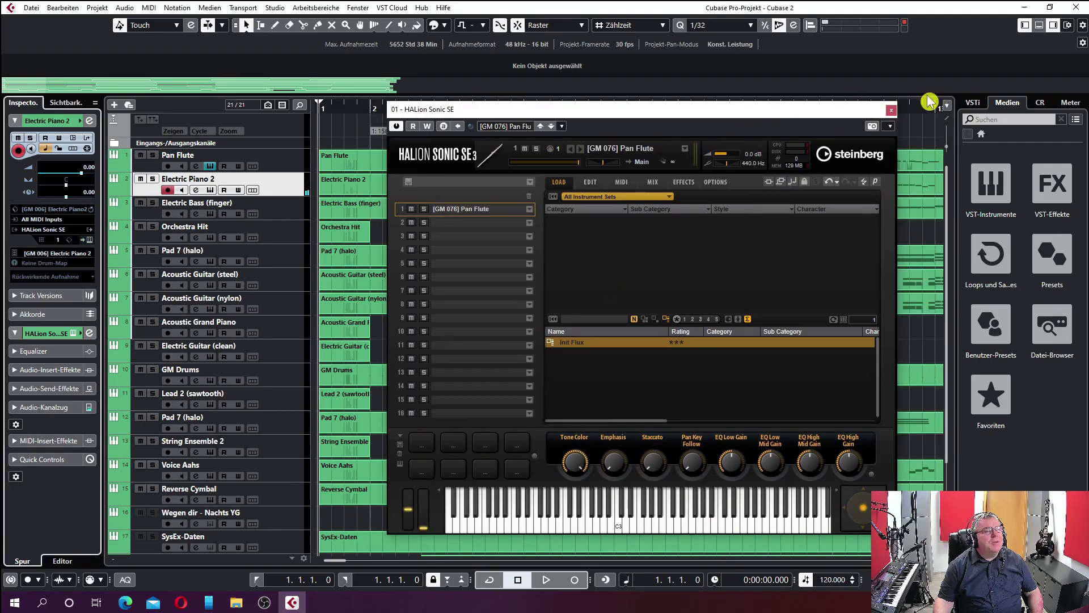
left_click(891, 109)
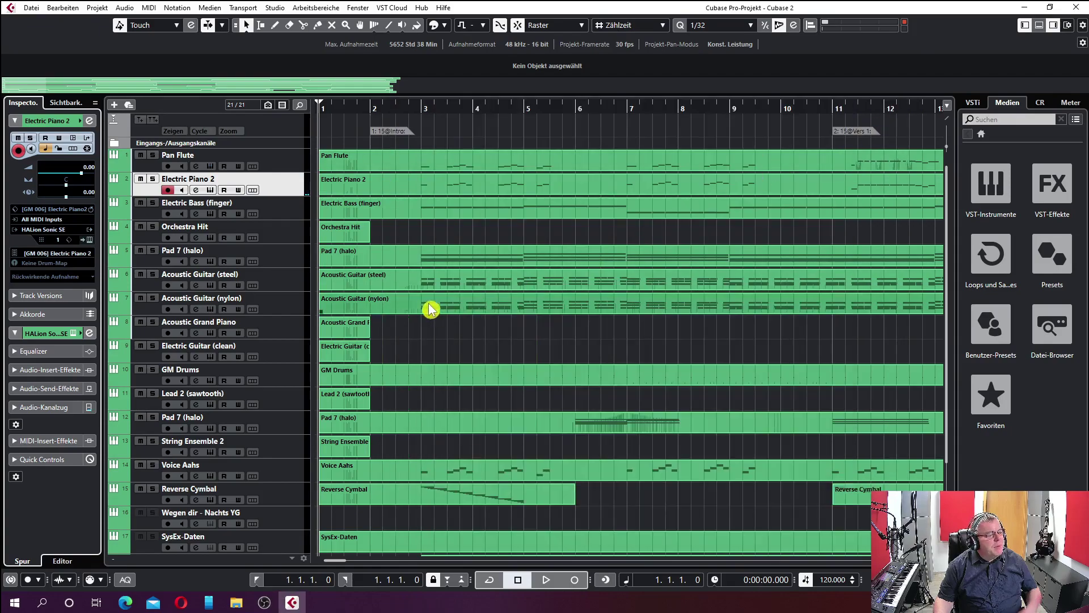
left_click(542, 581)
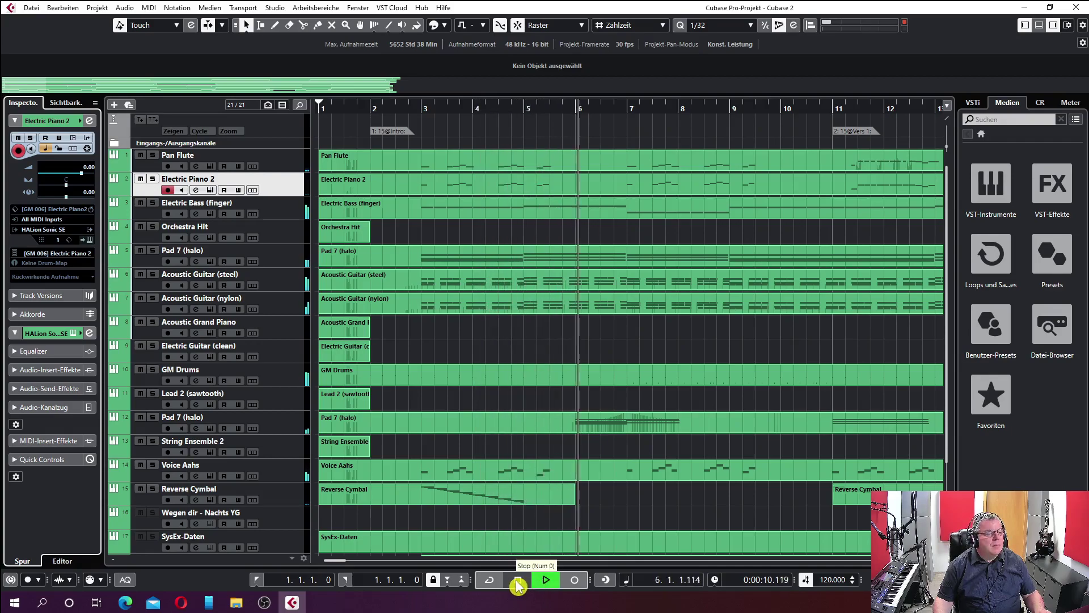
left_click(517, 581)
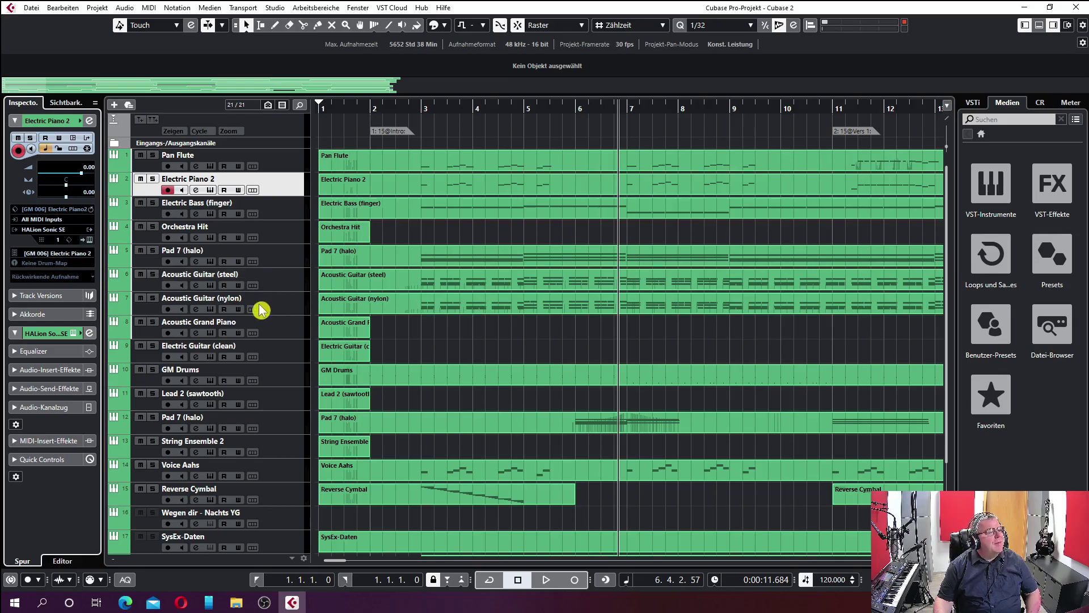
Remove all imported instrument tracks from Pan Flute through Akkorddaten, including the events they contain.
left_click(290, 160)
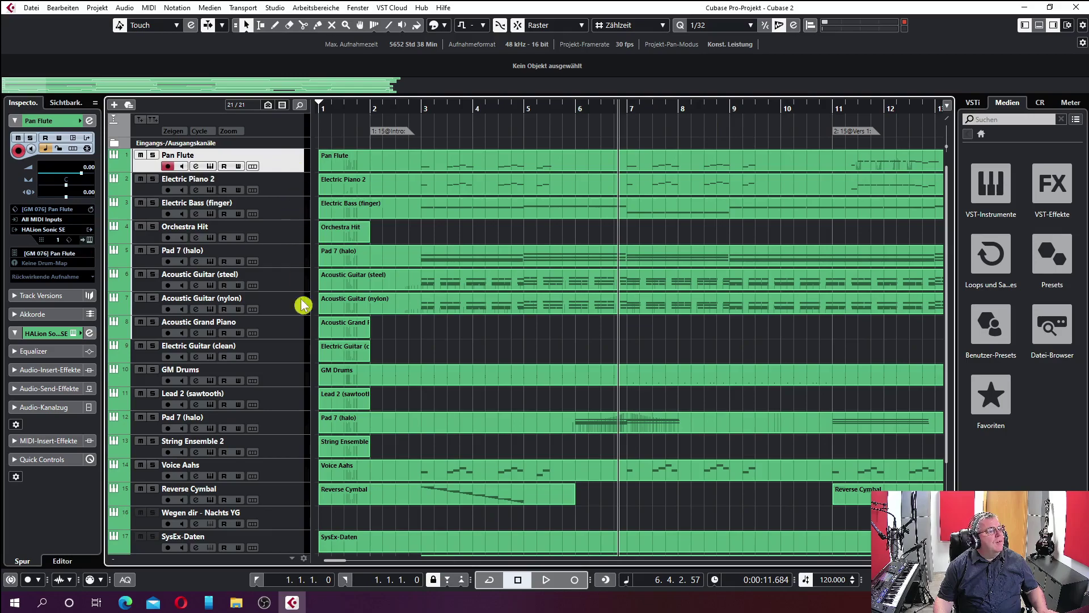
scroll(312, 514, "down", 2)
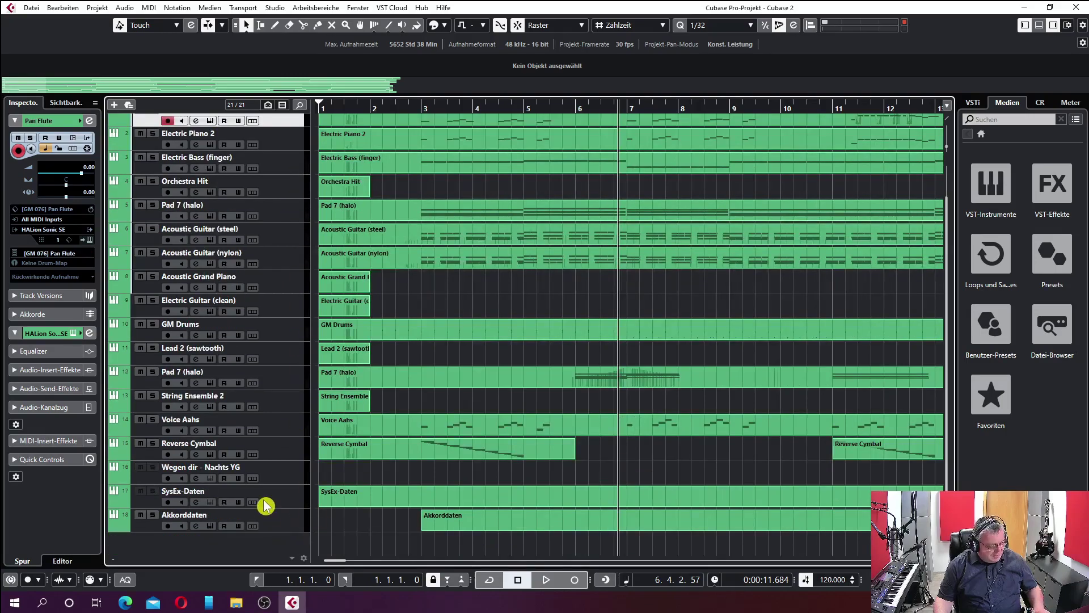
left_click(282, 526, "shift")
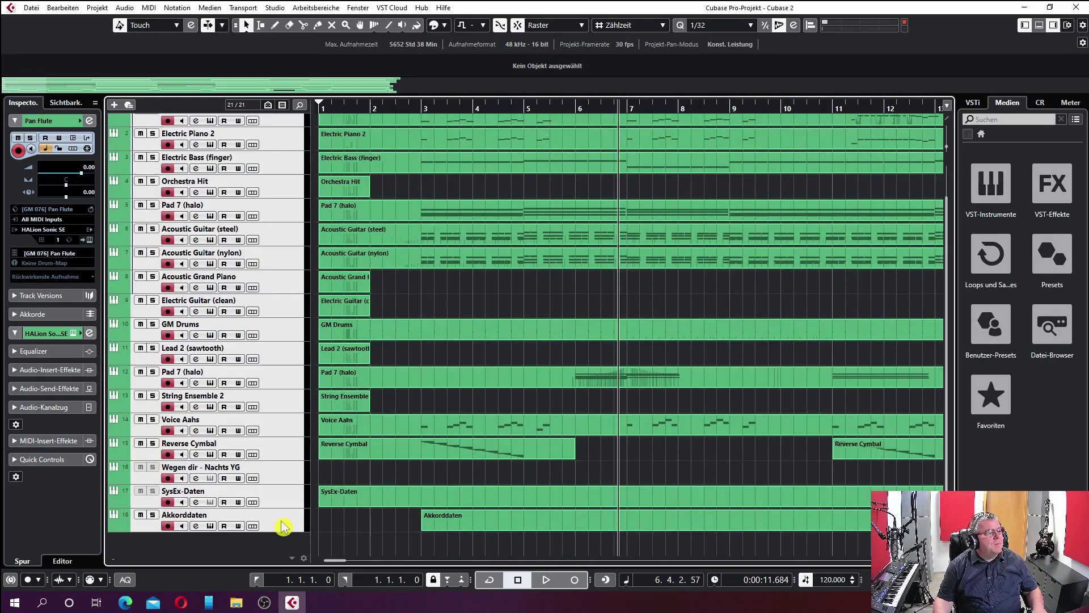
right_click(280, 436)
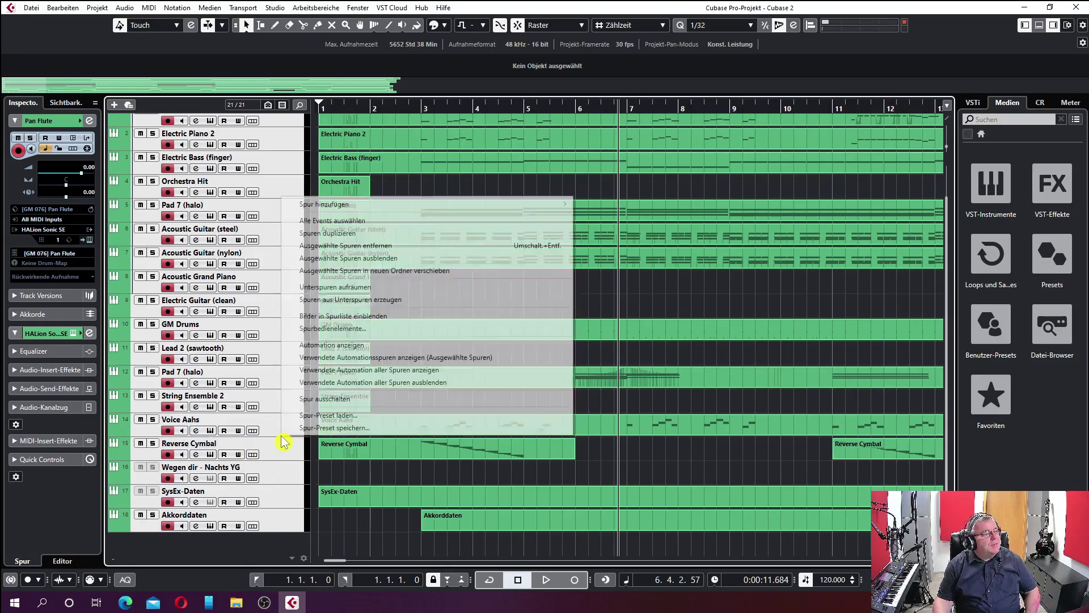
left_click(372, 247)
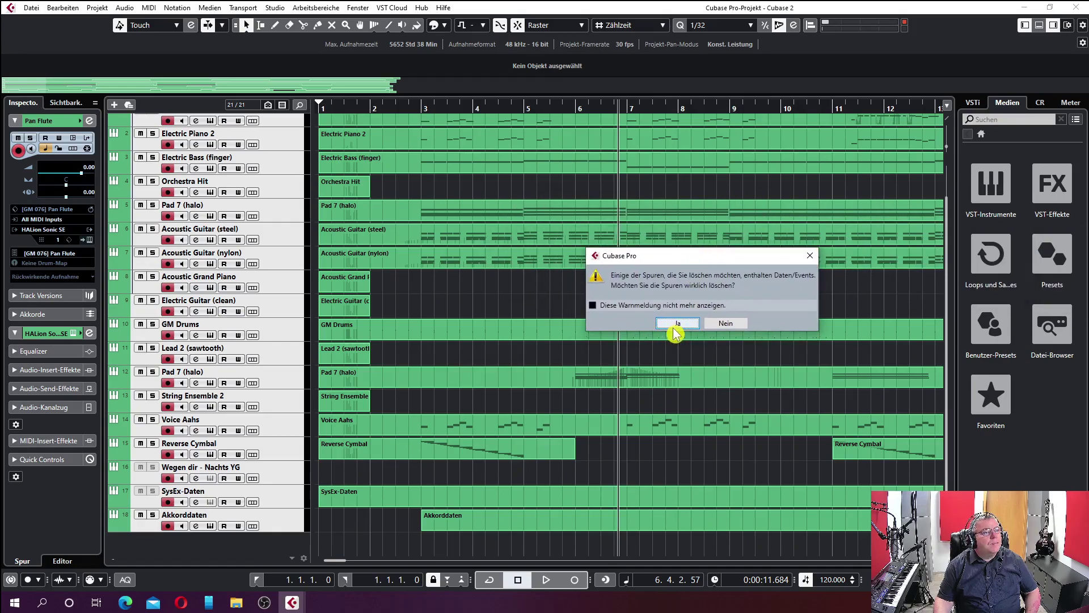
left_click(675, 329)
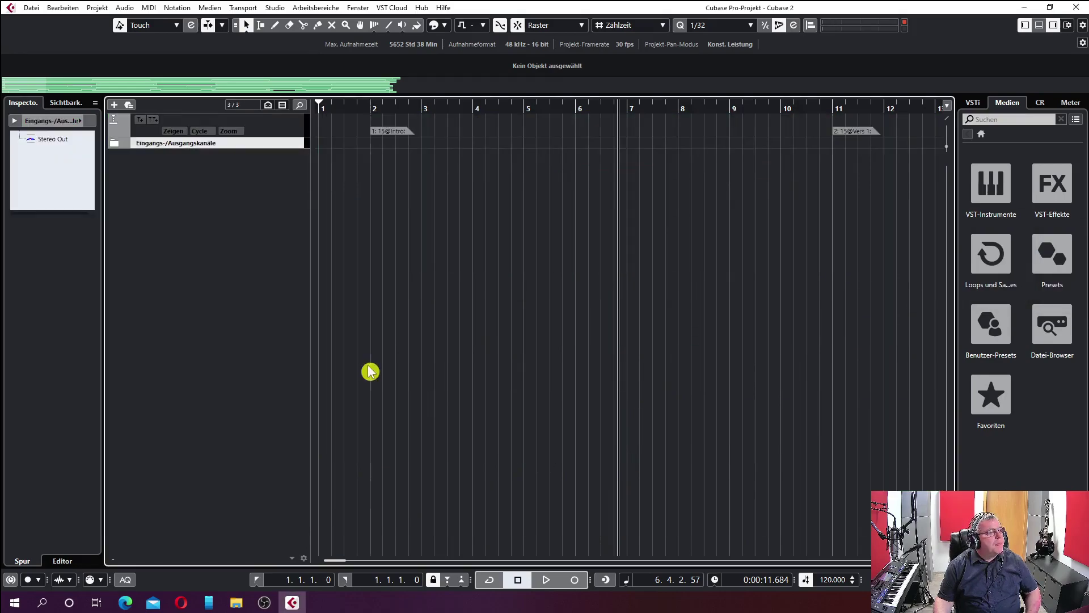
Remove the imported marker track, leaving only the input/output channels folder.
right_click(278, 122)
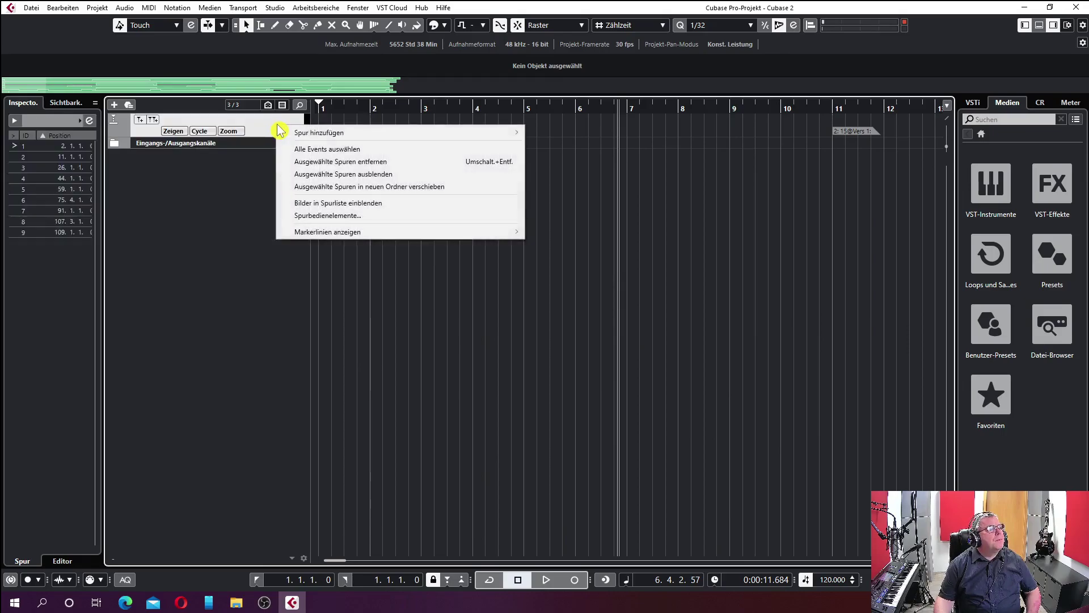
left_click(361, 163)
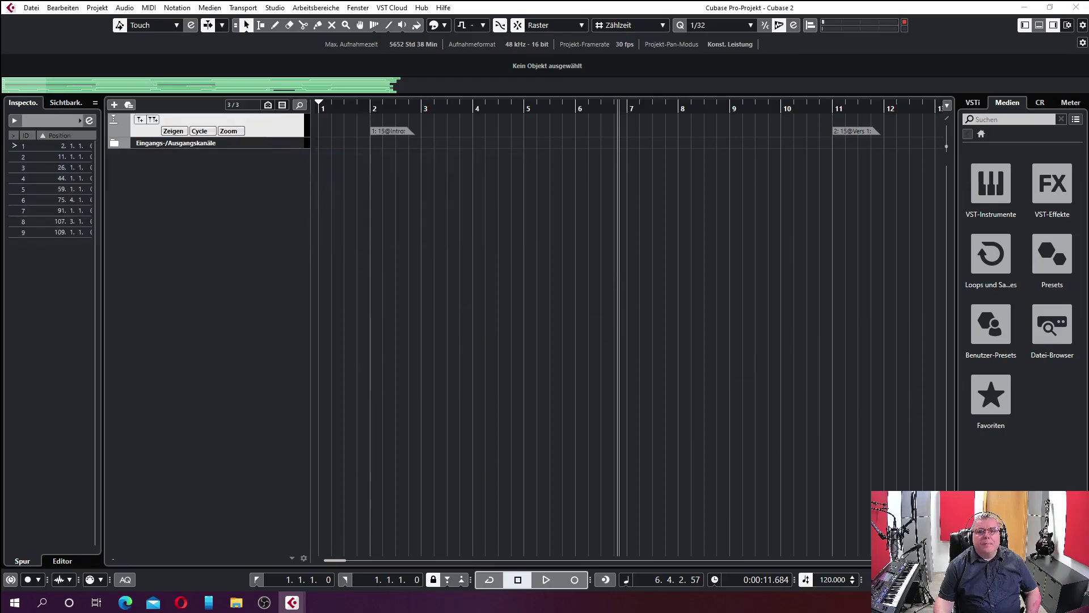
key("Delete")
left_click(795, 322)
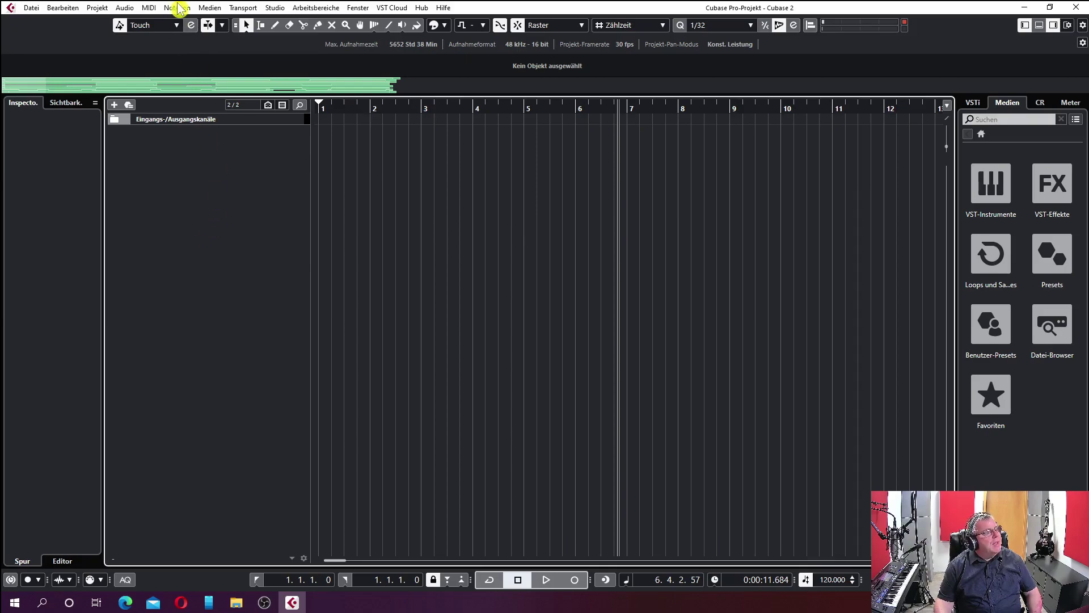
Set the MIDI file import destination to MIDI-Spuren in the program preferences and apply the change.
left_click(60, 8)
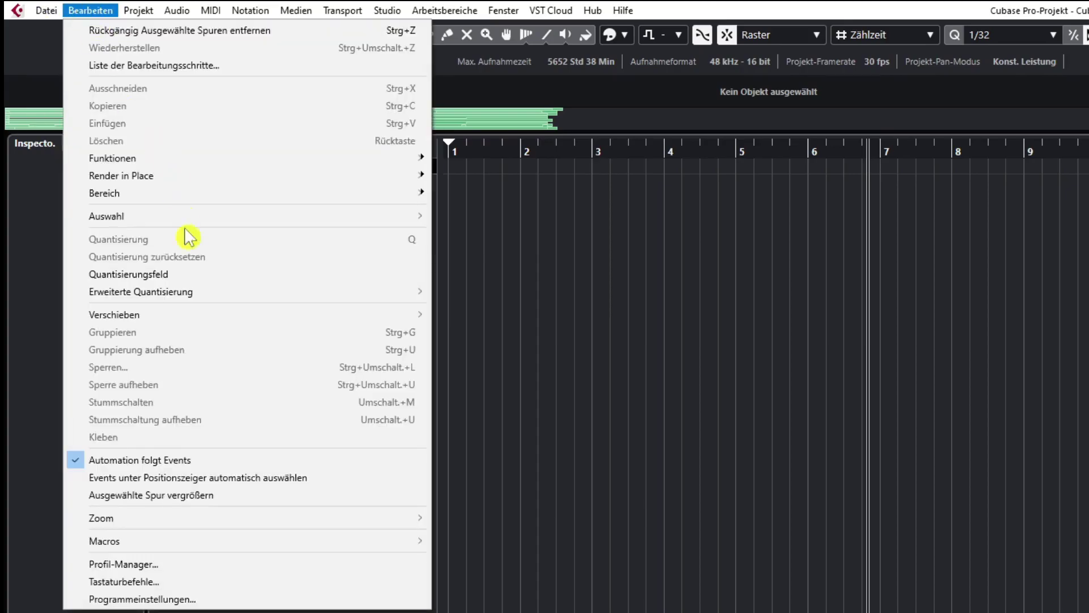
left_click(149, 600)
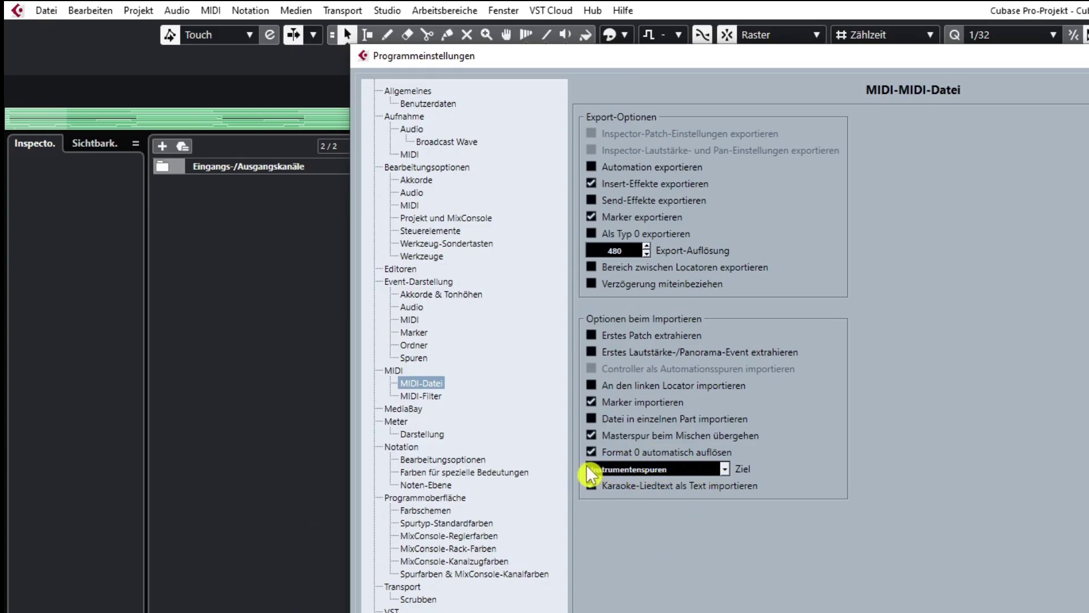
left_click(727, 471)
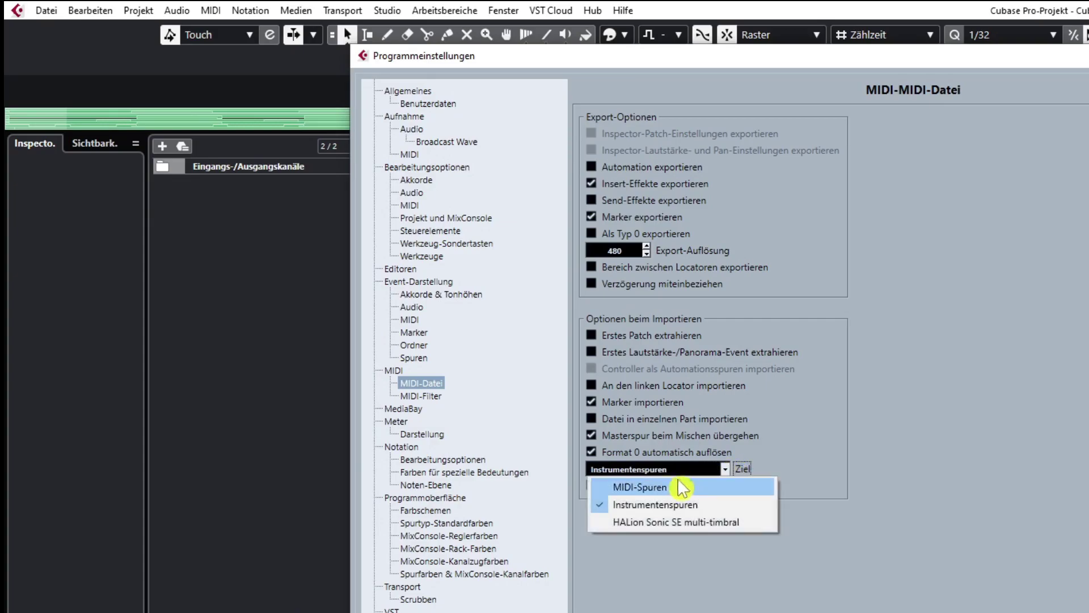
left_click(647, 488)
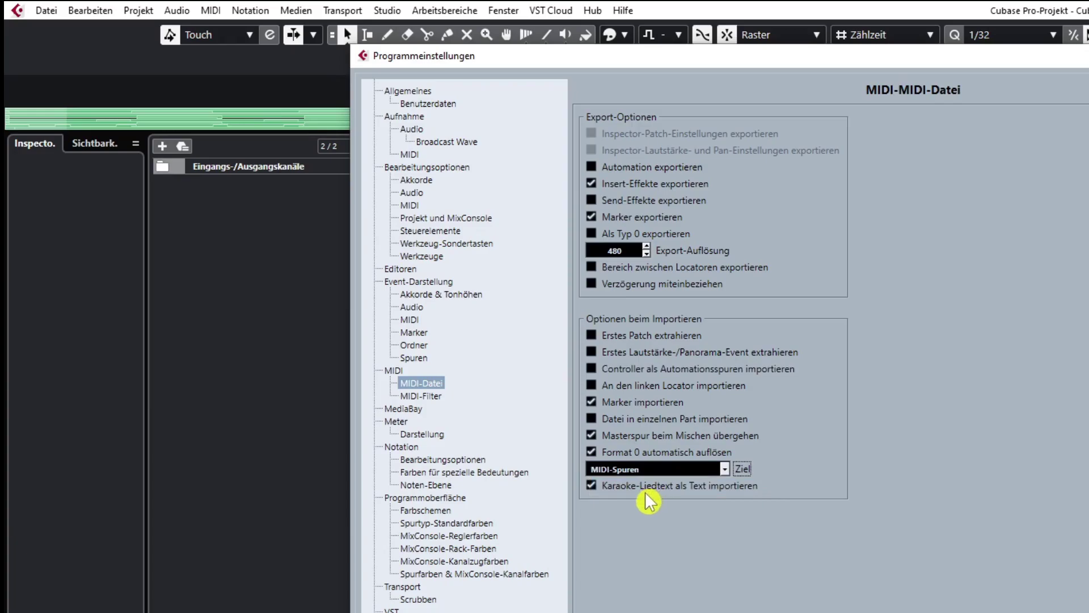
left_click(592, 454)
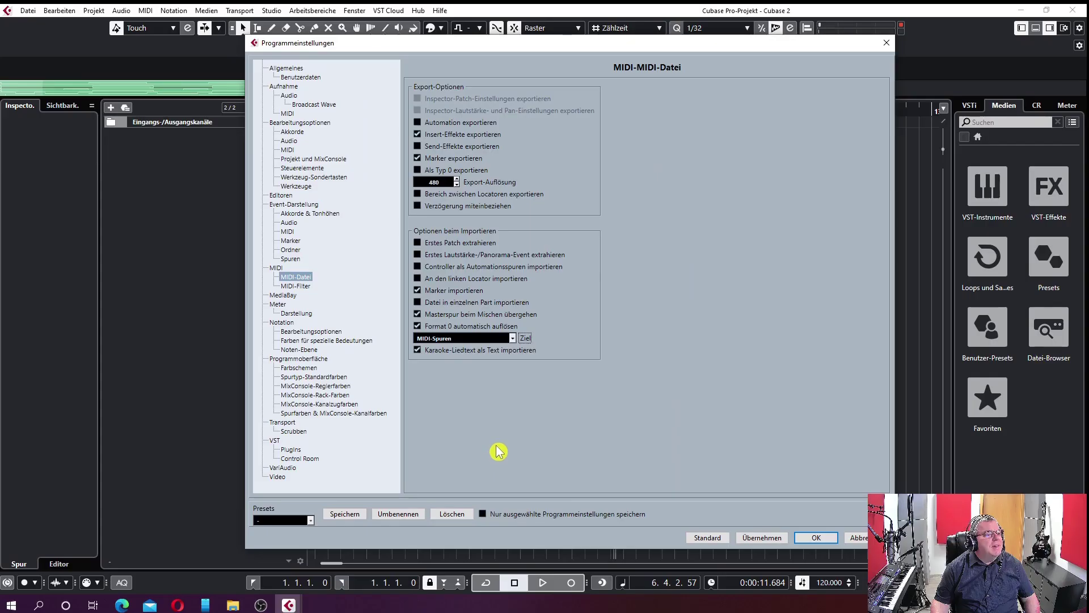
left_click(765, 539)
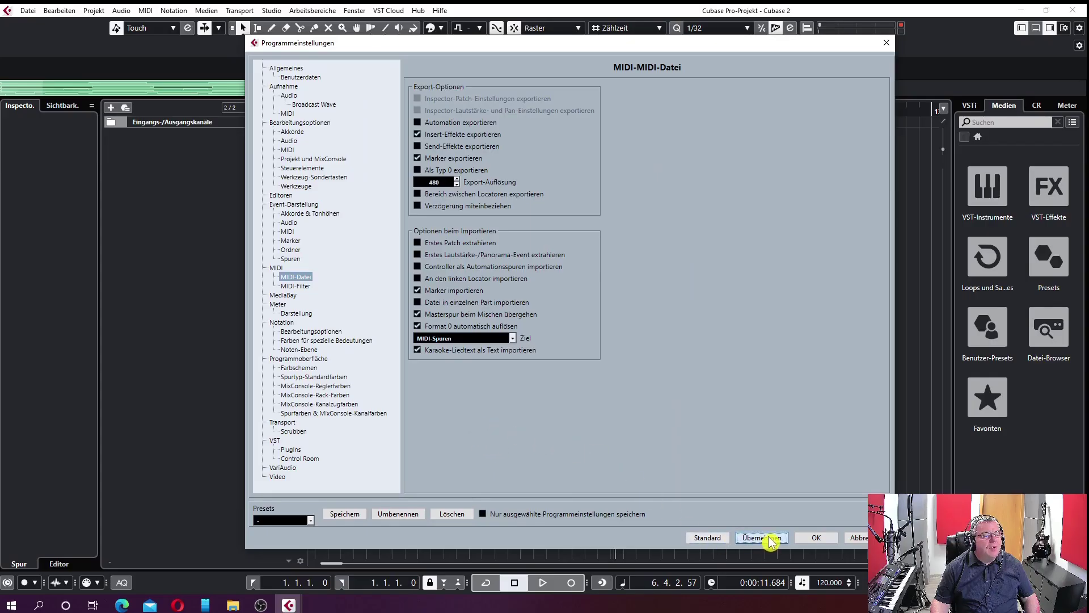
left_click(817, 538)
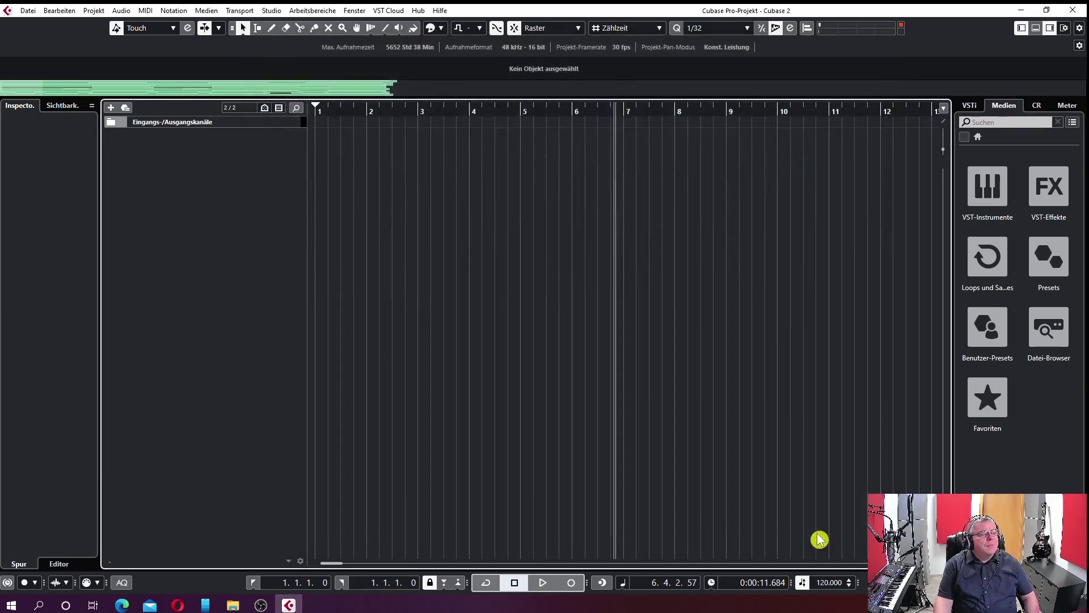
Import the MIDI song starting with "Wegen Dir schlafe" from the W folder in File Explorer at bar 1 of the empty project, and minimize Explorer.
left_click(233, 606)
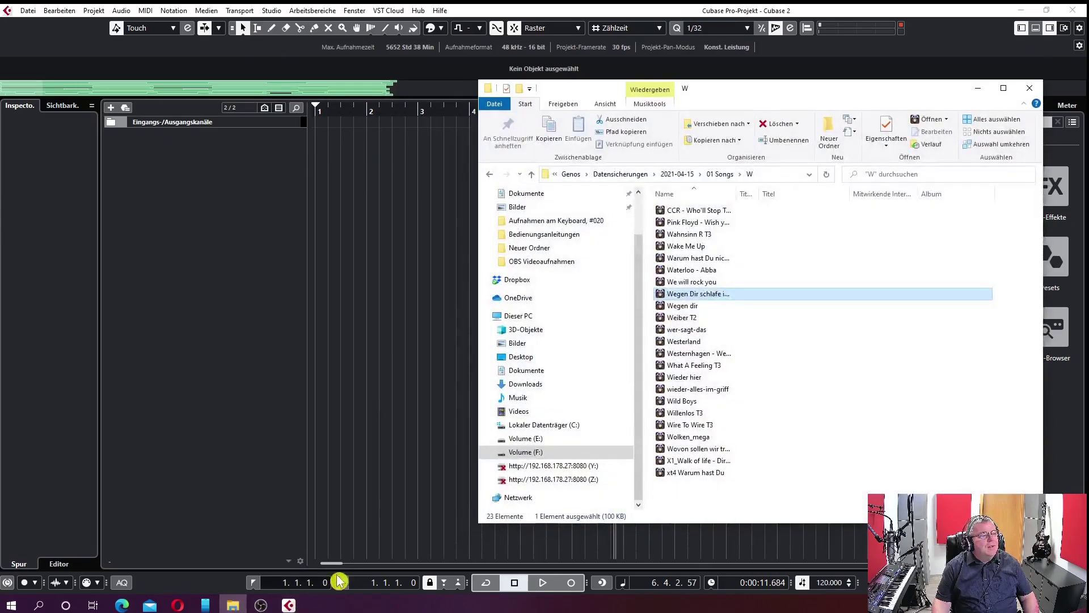
left_click_drag(725, 299, 318, 205)
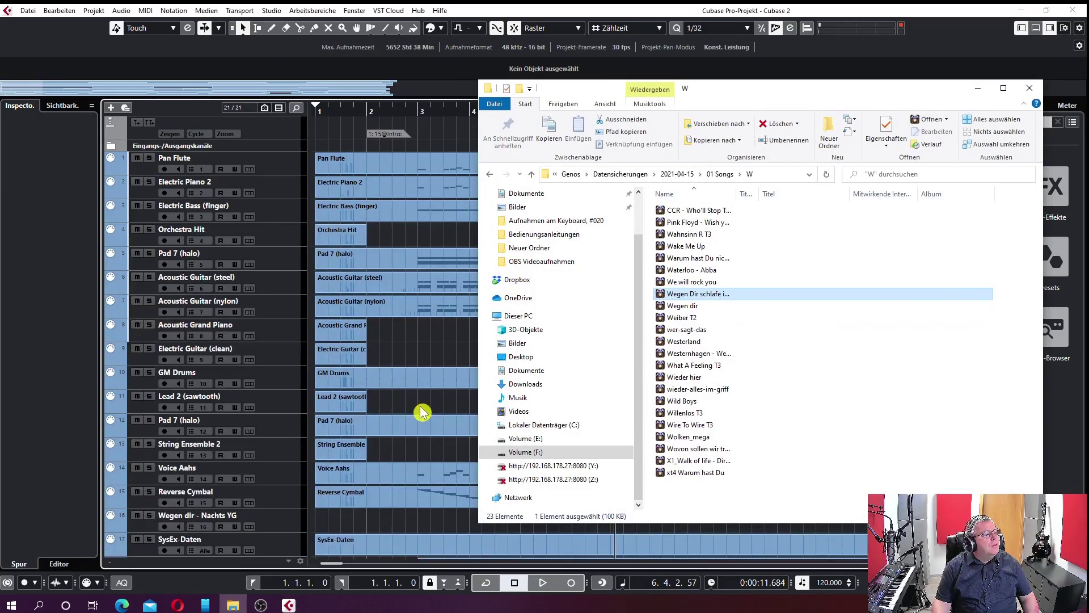
left_click(978, 90)
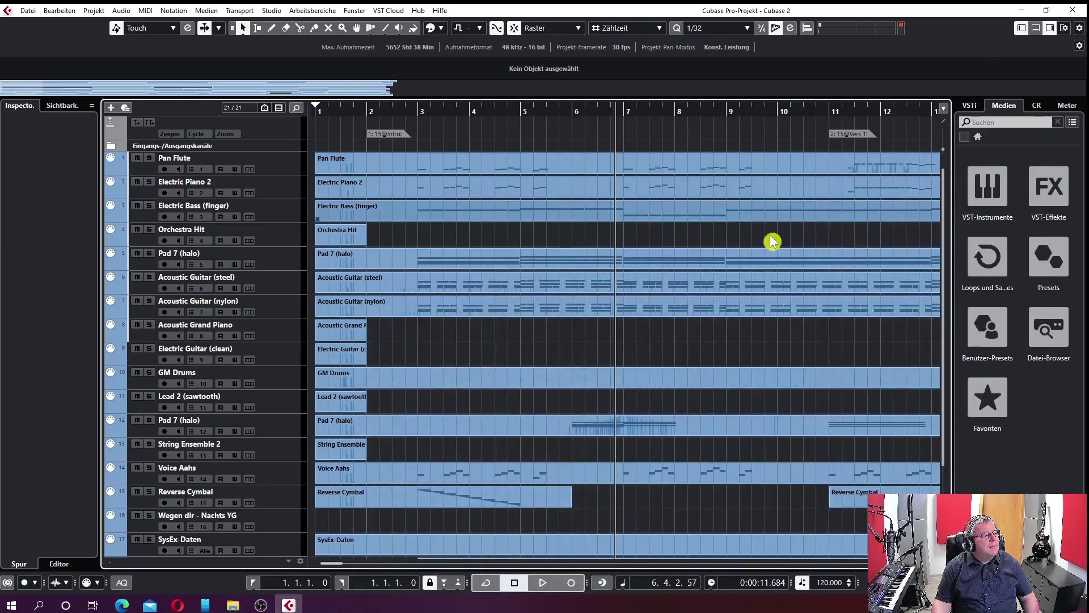
Route the MIDI output of the Pan Flute and Electric Piano 2 tracks to Yamaha Genos (Digital Workstation-1).
left_click(285, 169)
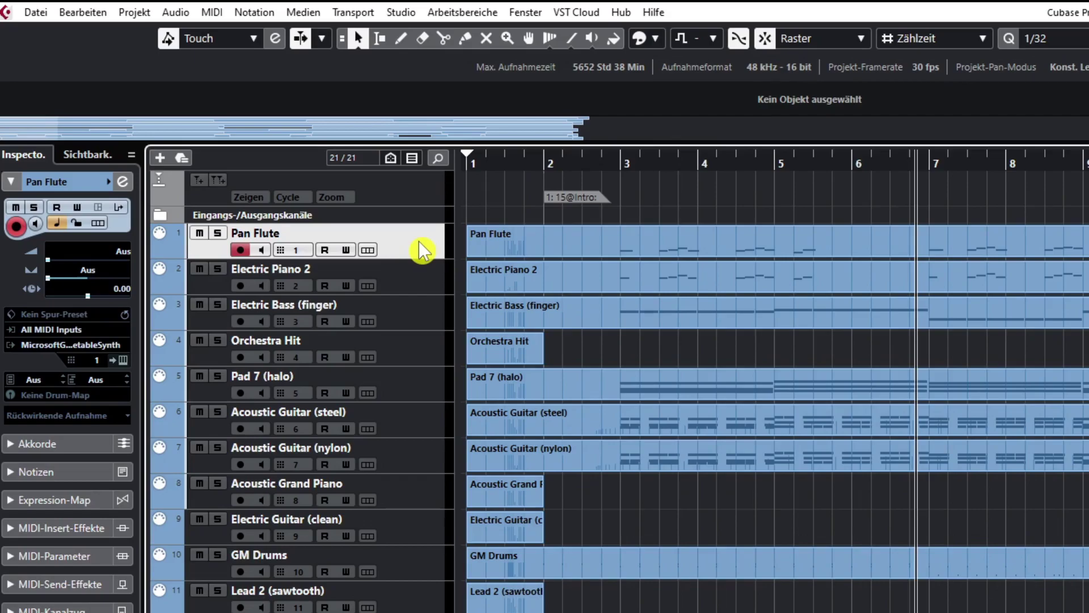
left_click(73, 347)
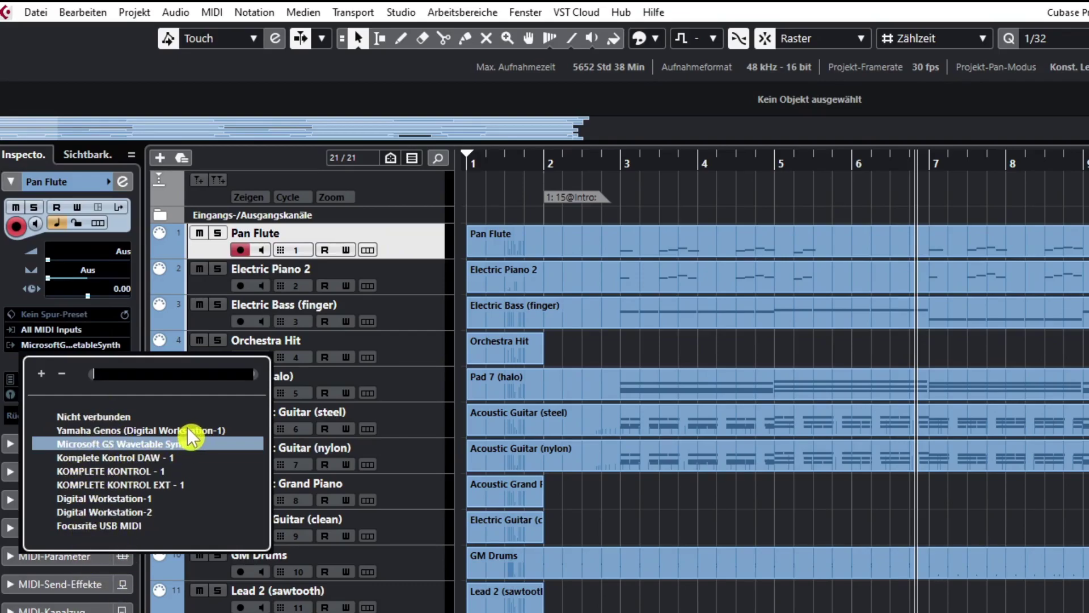
left_click(187, 442)
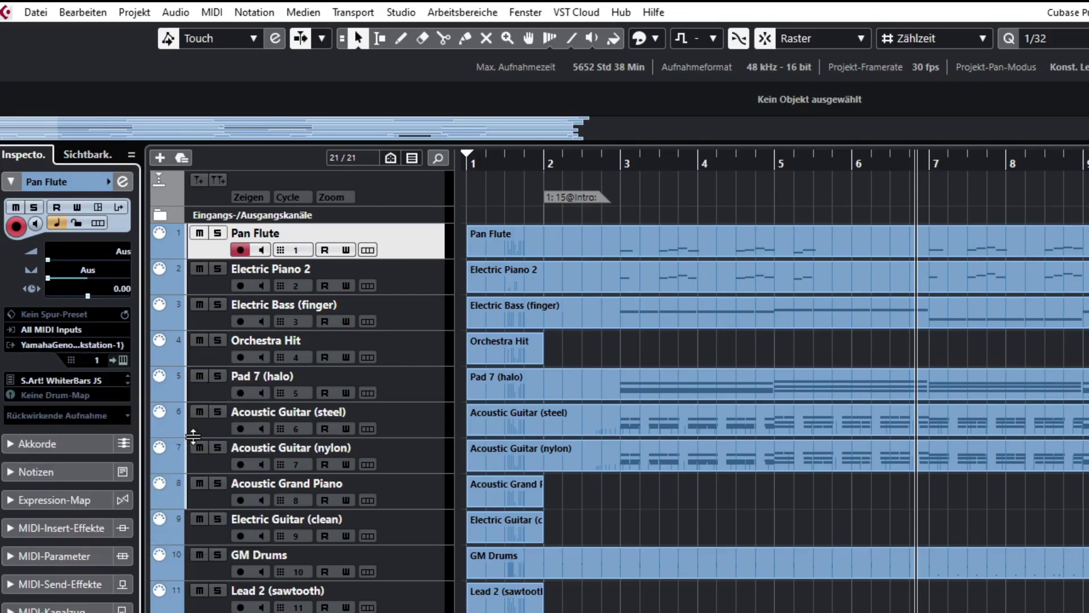
left_click(425, 280)
left_click(102, 346)
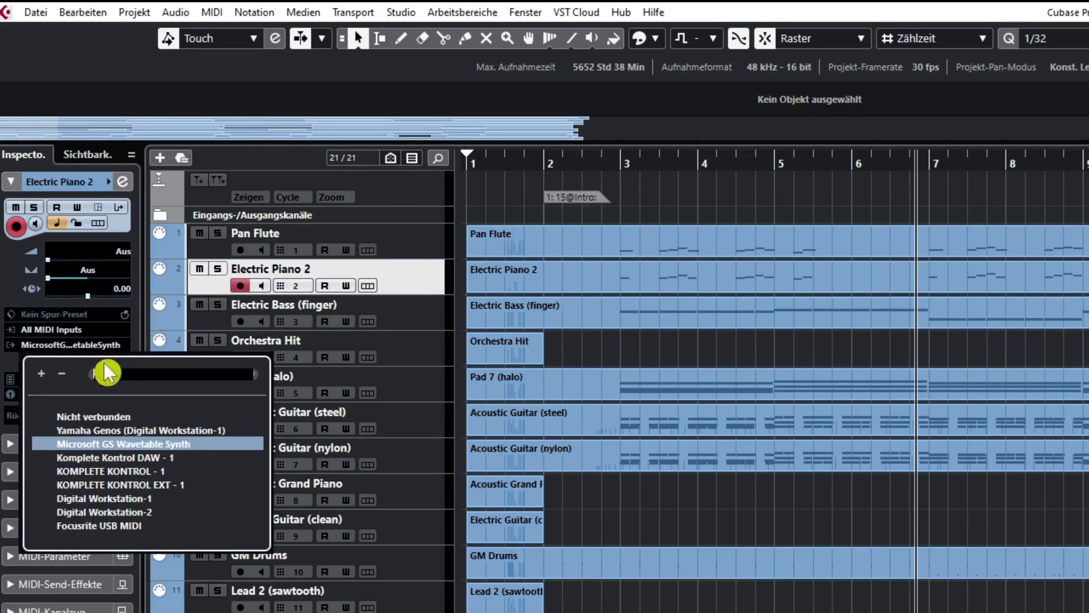
left_click(209, 431)
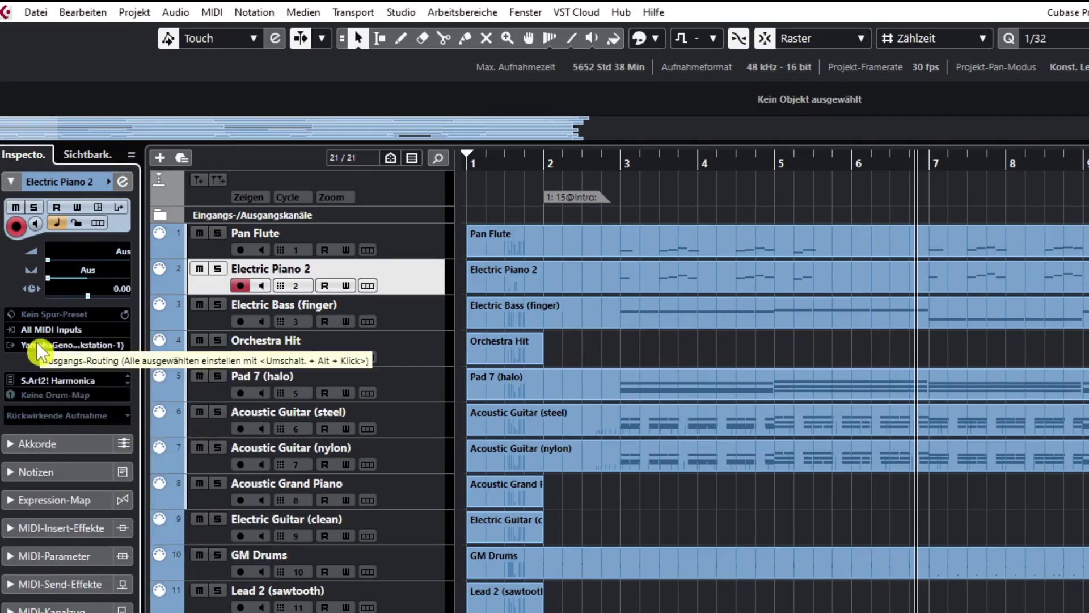
Route the MIDI output of the Electric Bass (finger) and Orchestra Hit tracks to Yamaha Genos (Digital Workstation-1).
left_click(395, 316)
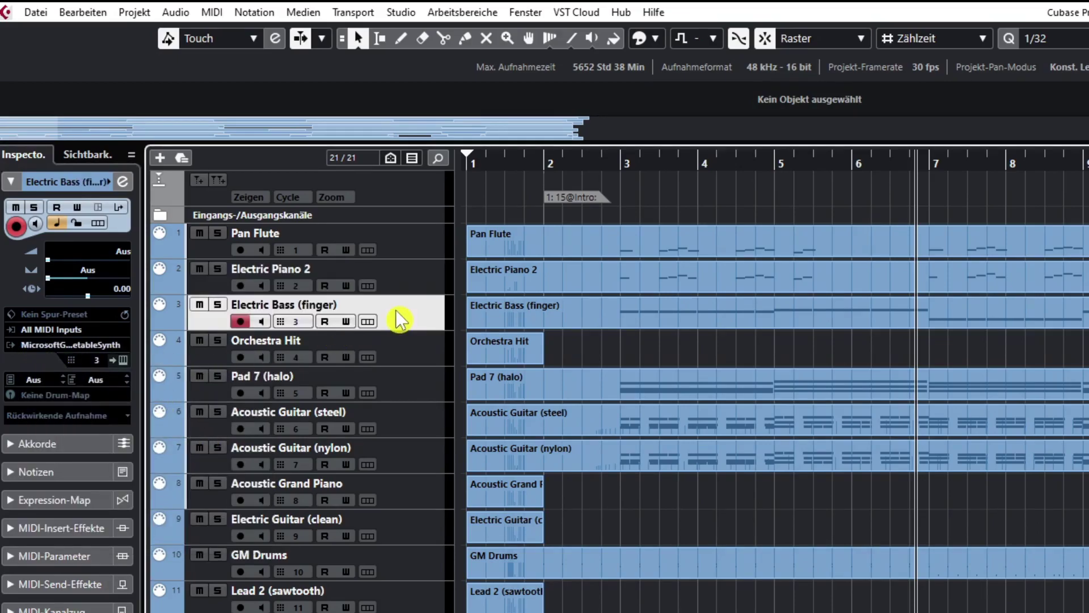
left_click(104, 346)
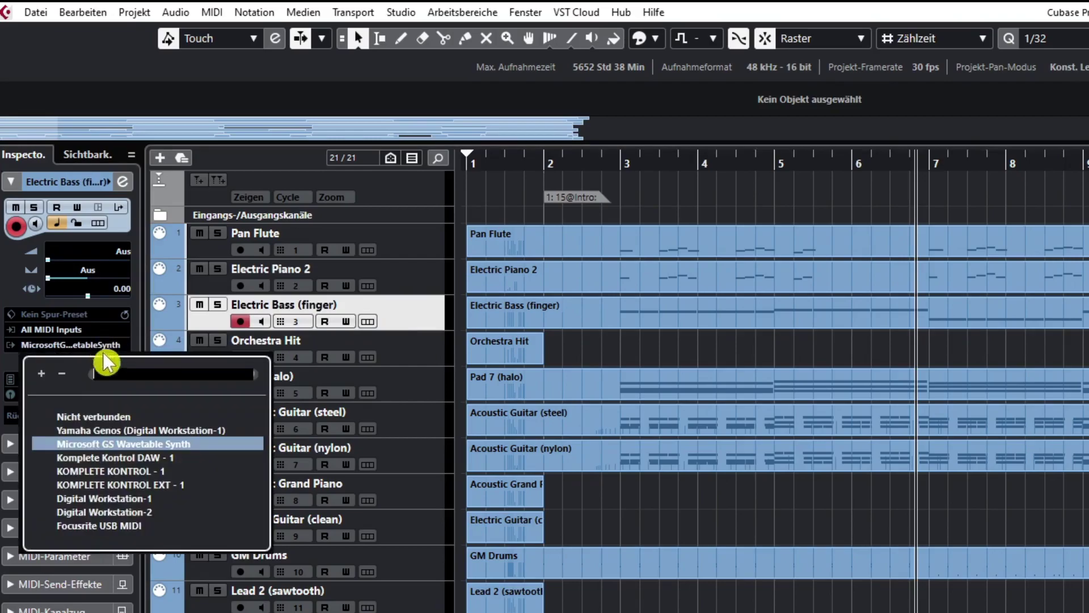
left_click(131, 439)
left_click(399, 361)
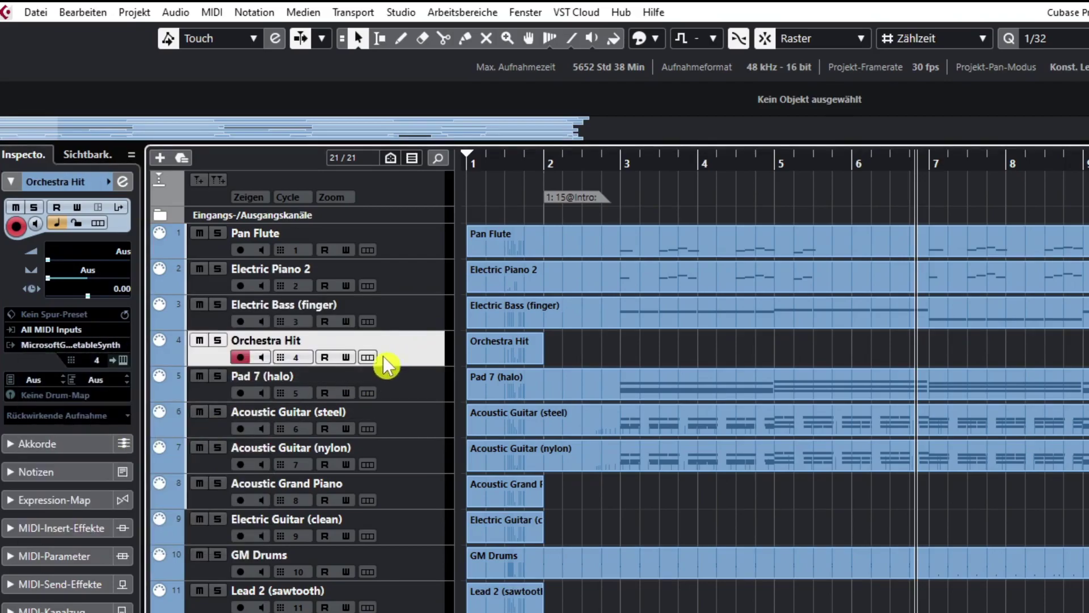
left_click(86, 346)
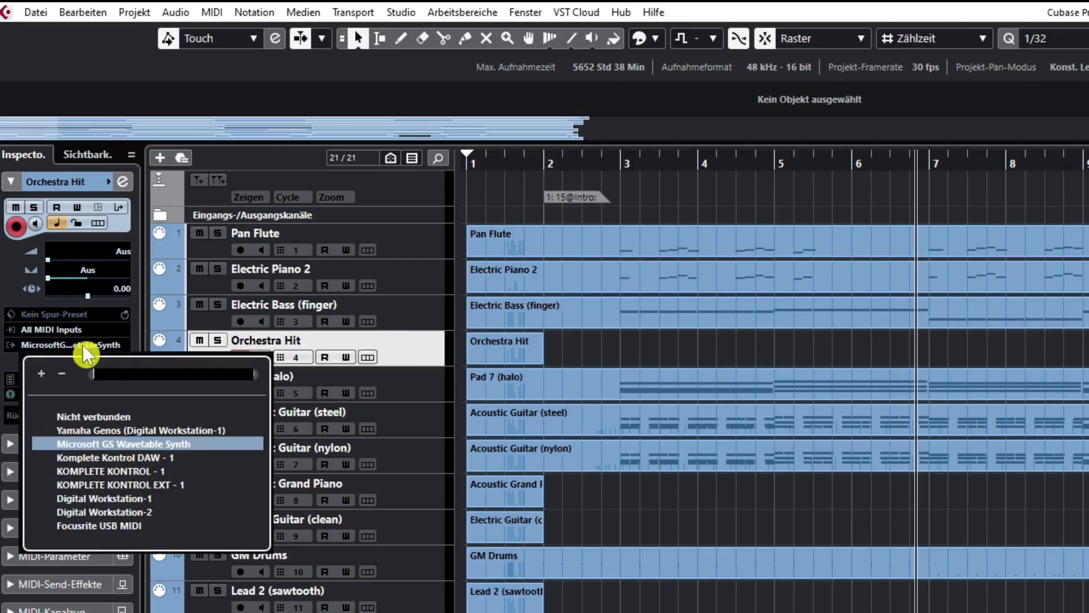
left_click(94, 430)
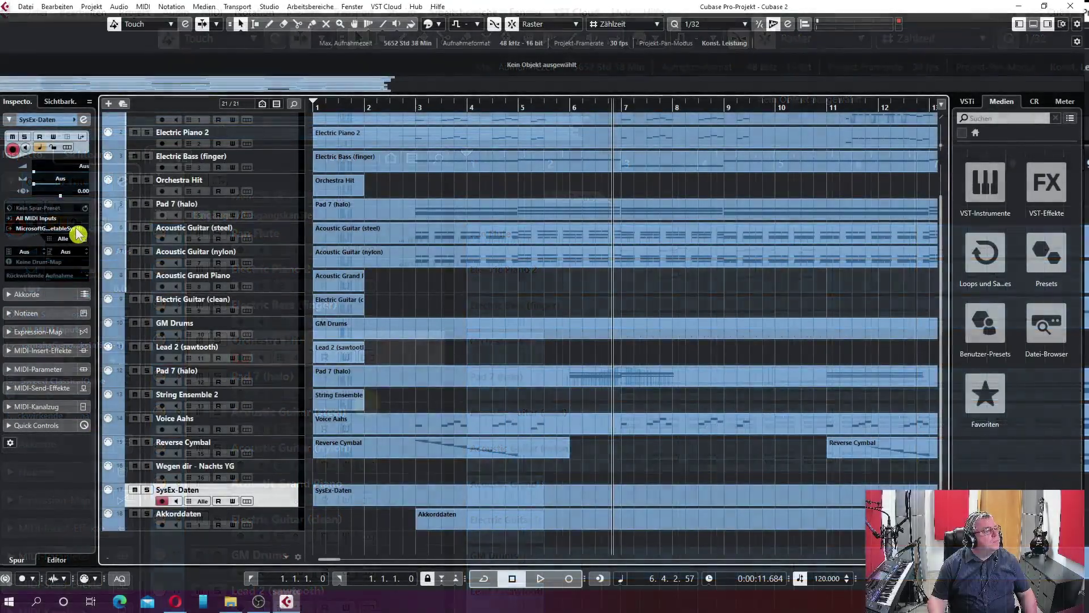
Route the MIDI output of the SysEx-Daten and Akkorddaten tracks to Yamaha Genos (Digital Workstation-1).
left_click(78, 232)
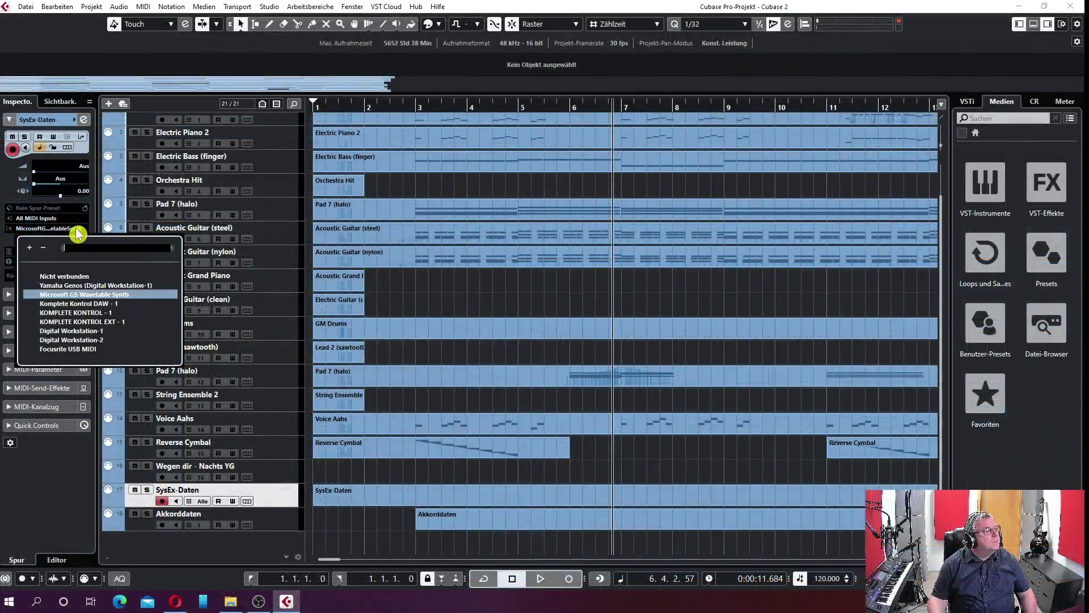
left_click(83, 286)
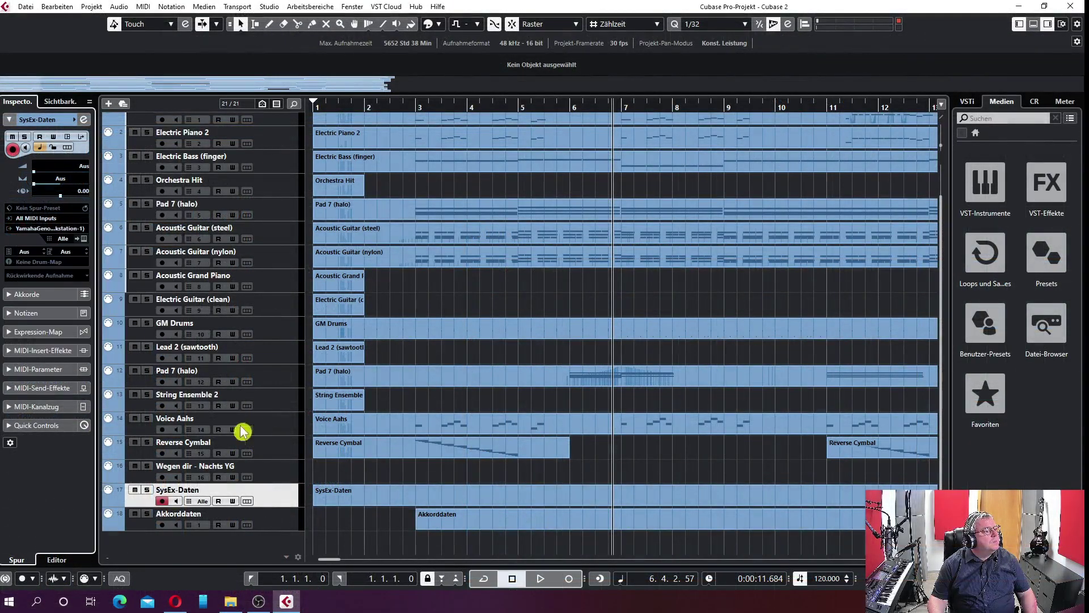
left_click(275, 518)
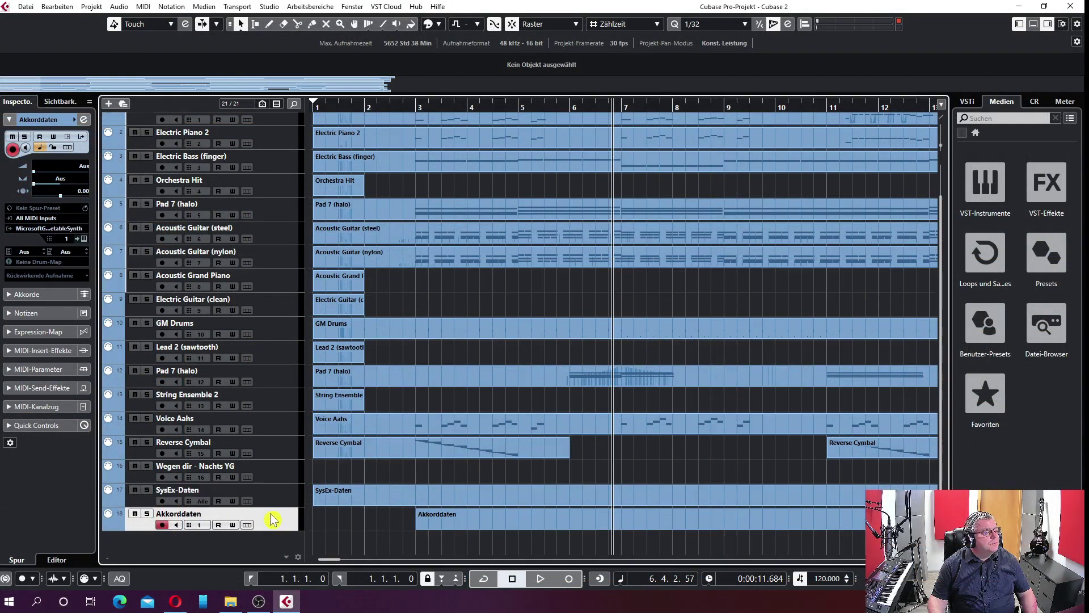
left_click(59, 229)
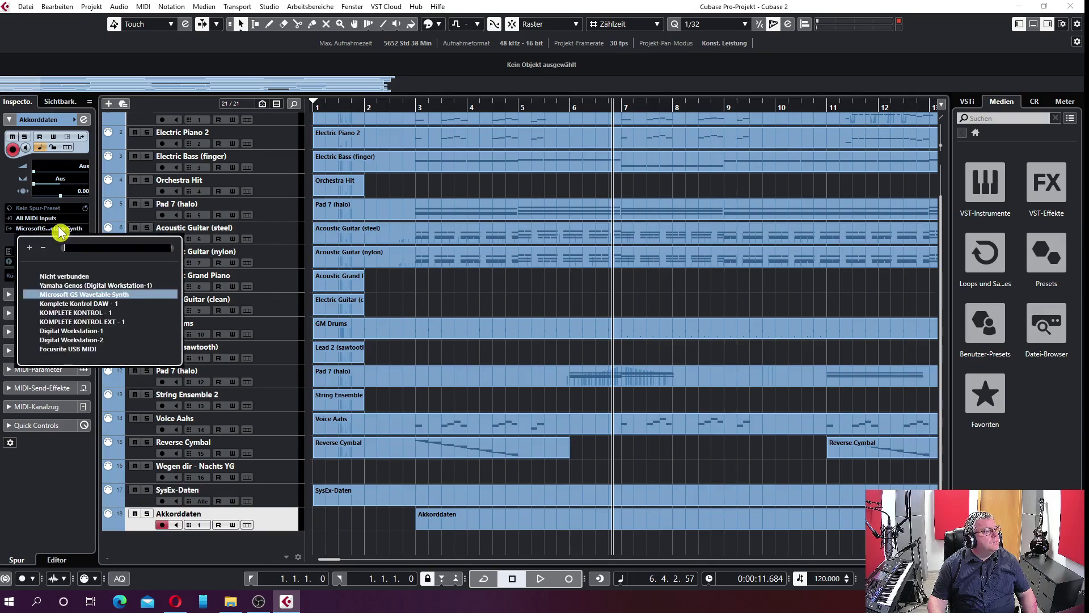
left_click(104, 285)
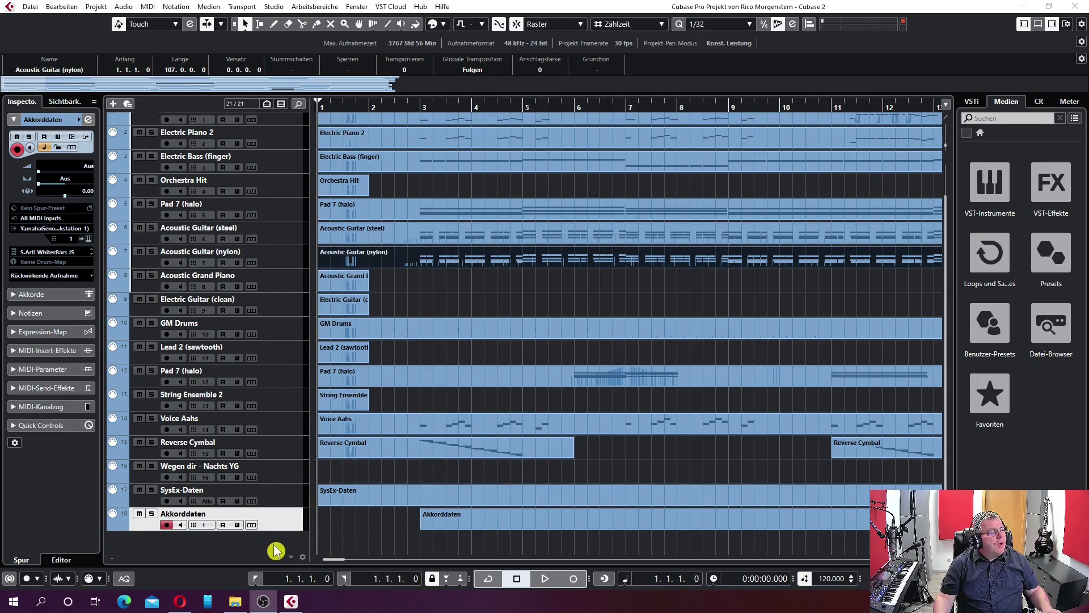
Play the opening bars of the song through the Genos, stop playback and return to the project start.
left_click(545, 580)
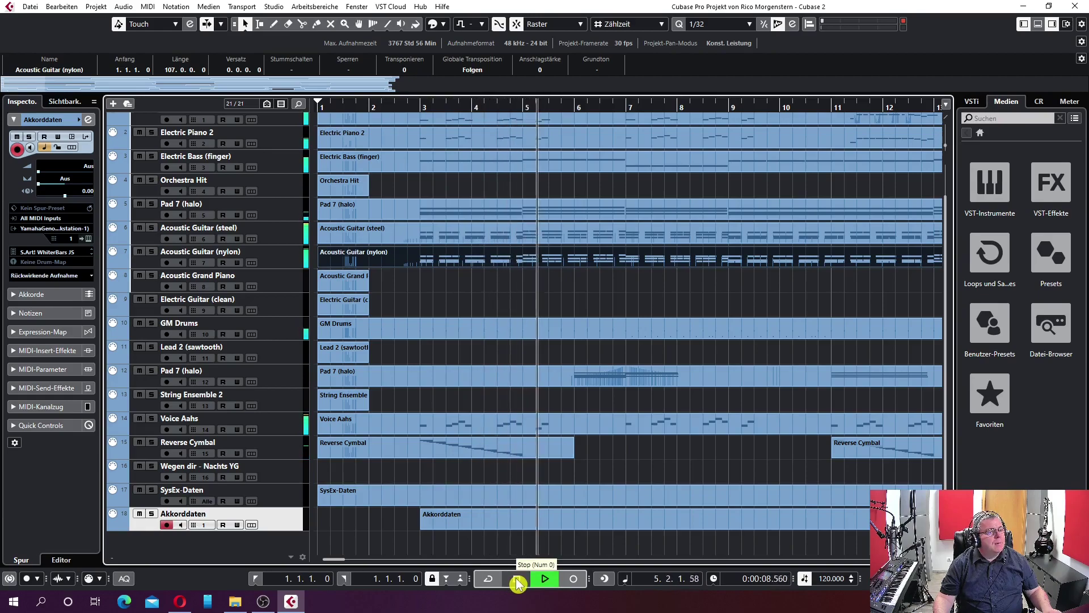
left_click(518, 579)
left_click(516, 578)
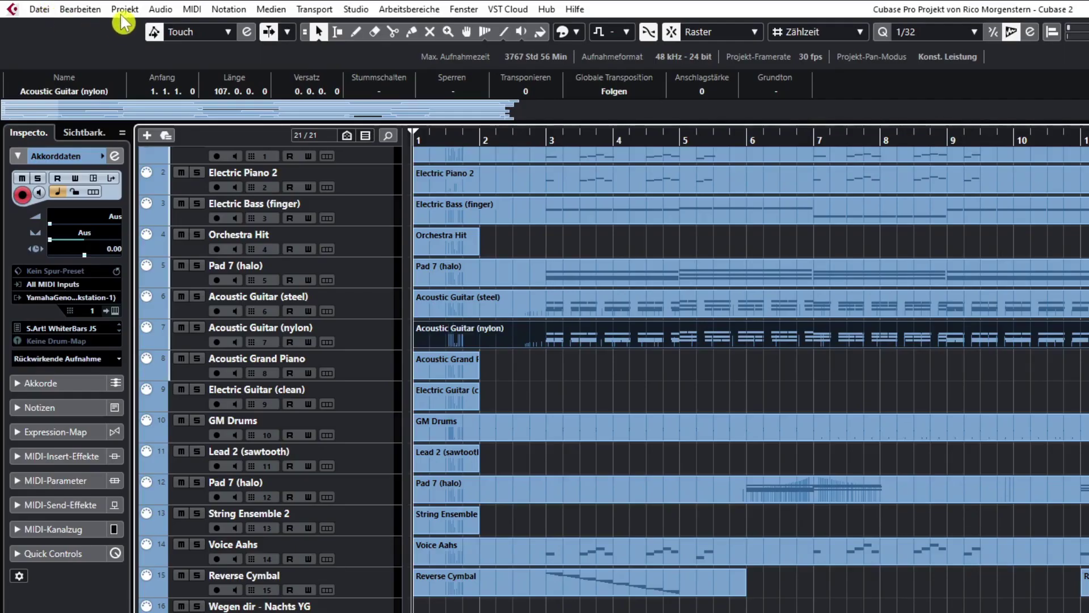
Choose Wave-Datei as the recording file type in the project settings and confirm the settings.
left_click(127, 10)
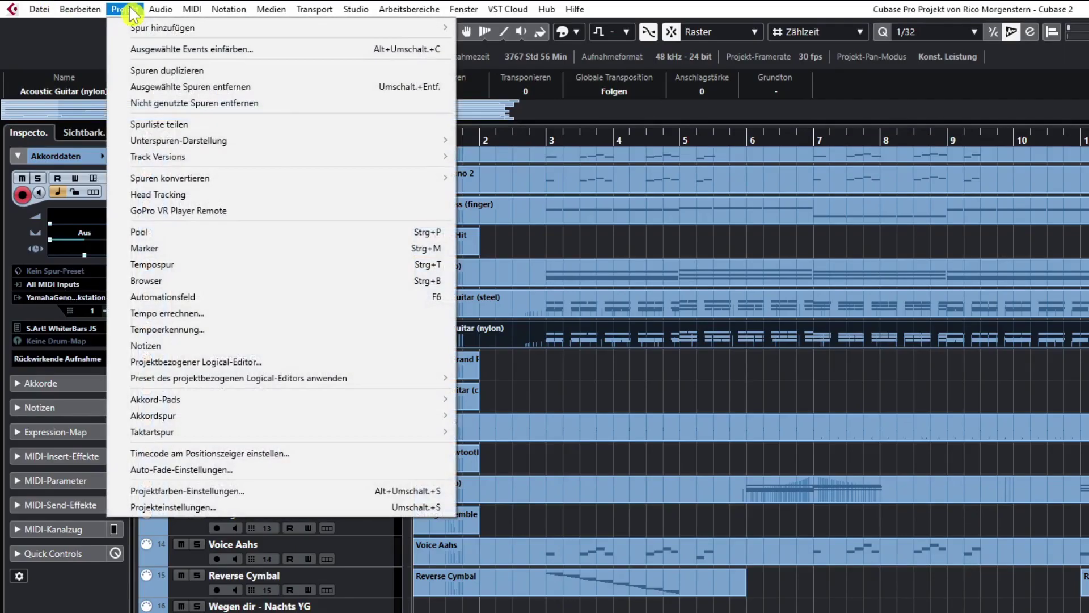
left_click(174, 514)
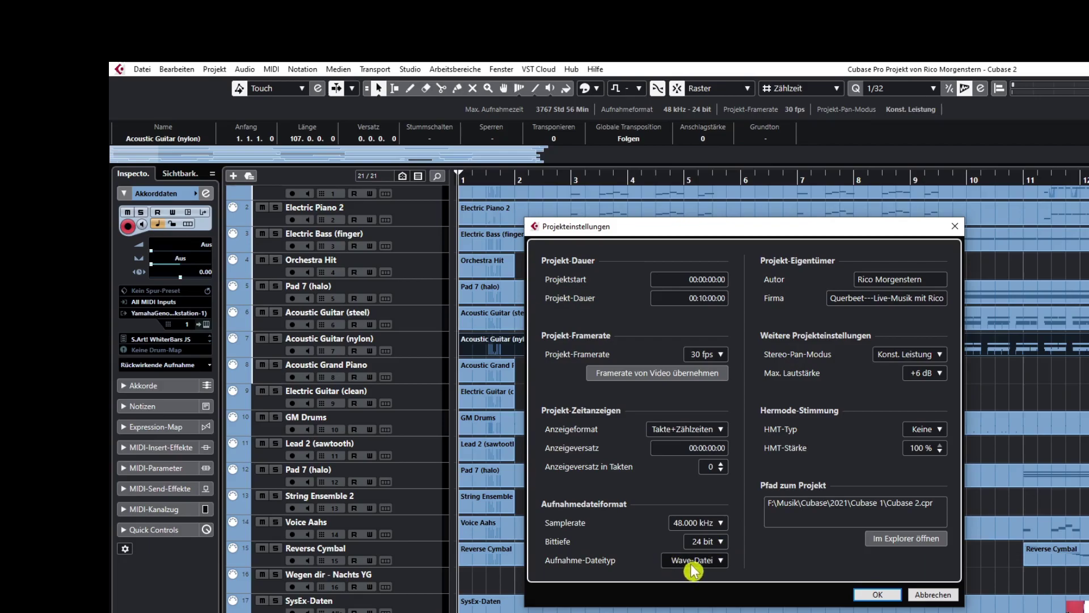
left_click(721, 562)
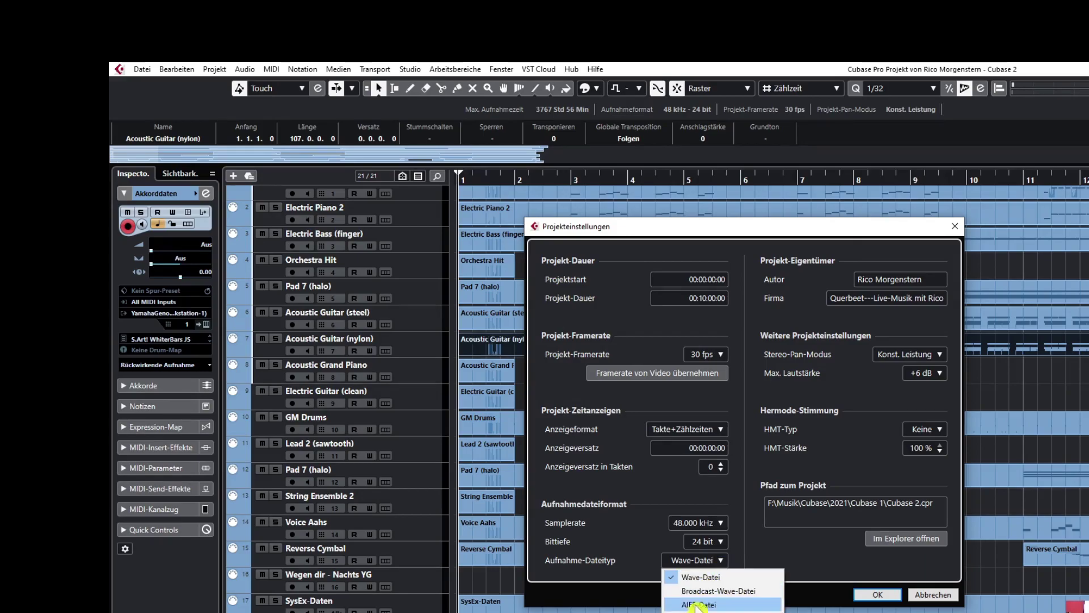
left_click(699, 577)
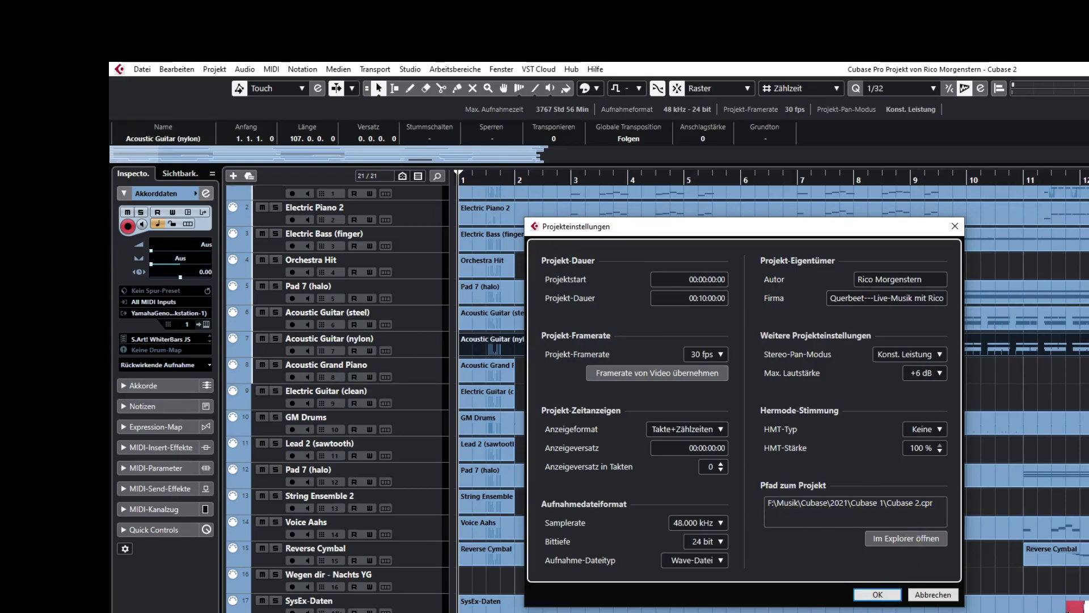
left_click(873, 596)
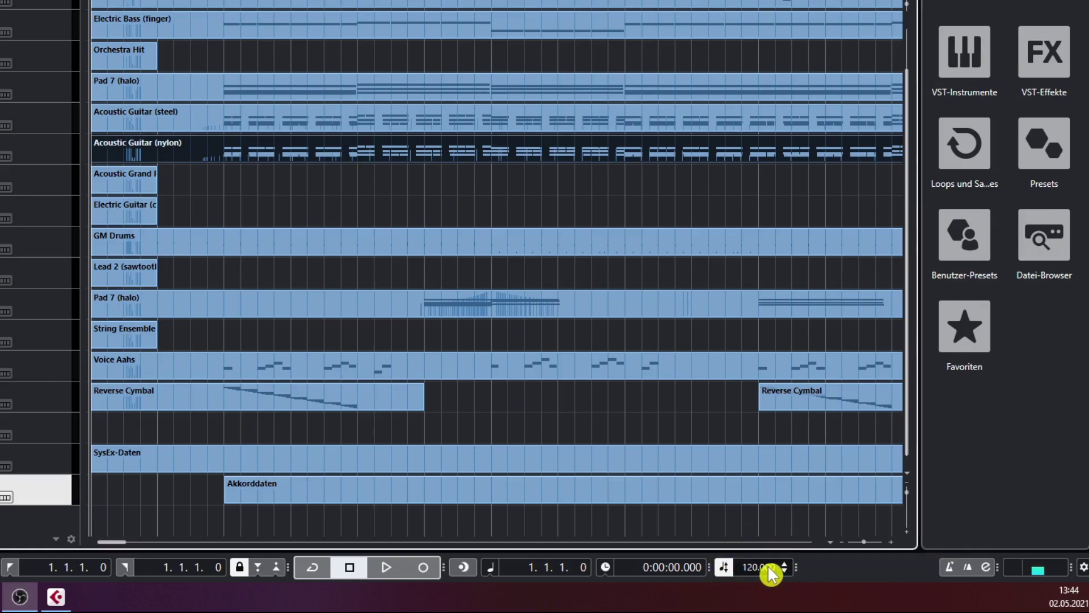
Raise the project tempo to 158 BPM and play a few bars of the song.
left_click_drag(775, 565, 787, 491)
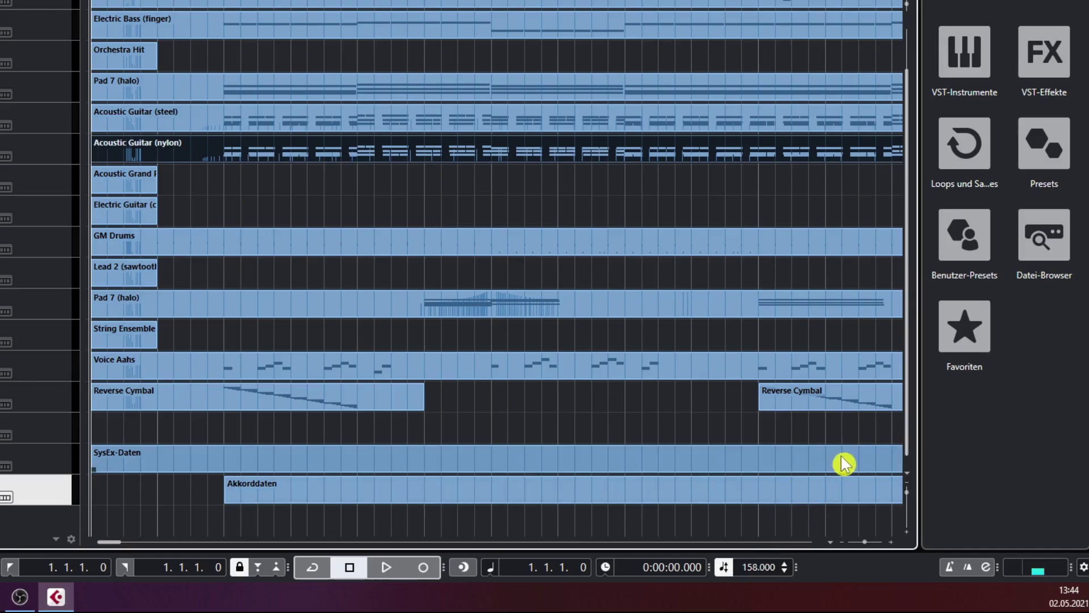
left_click(384, 573)
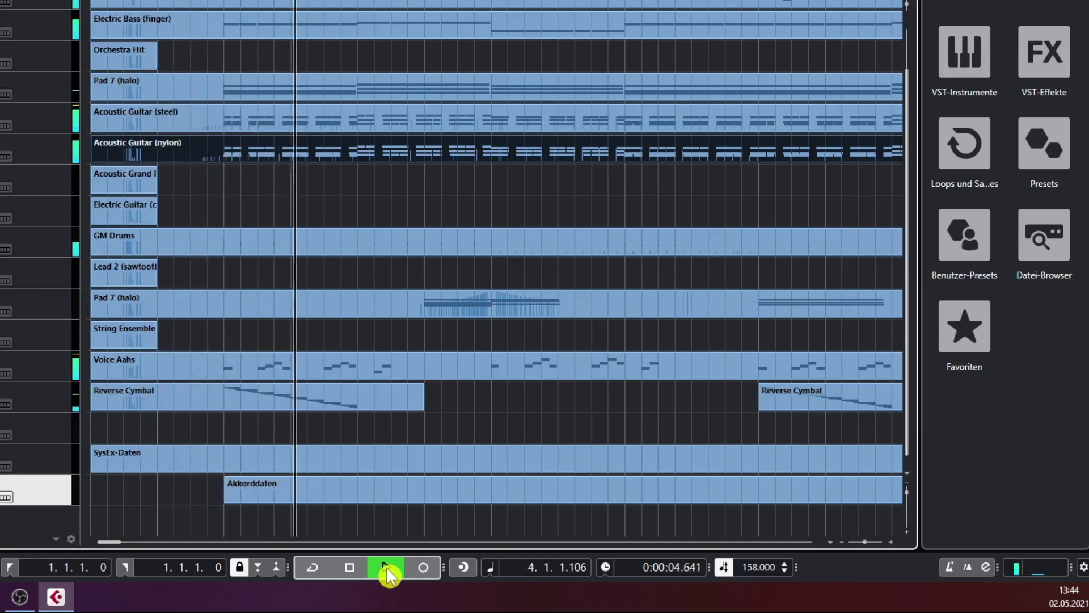
left_click(350, 568)
Lower the project tempo to 76 BPM, play a short passage from the current position and stop.
scroll(764, 570, "down", 3)
left_click_drag(764, 591, 766, 611)
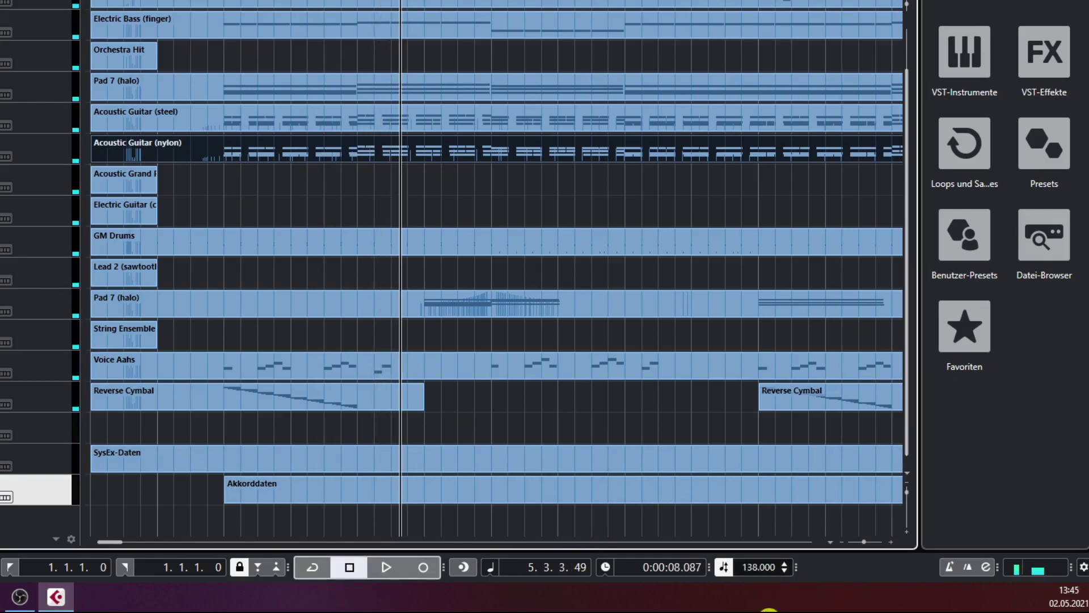
left_click_drag(761, 573, 761, 612)
left_click_drag(759, 566, 761, 612)
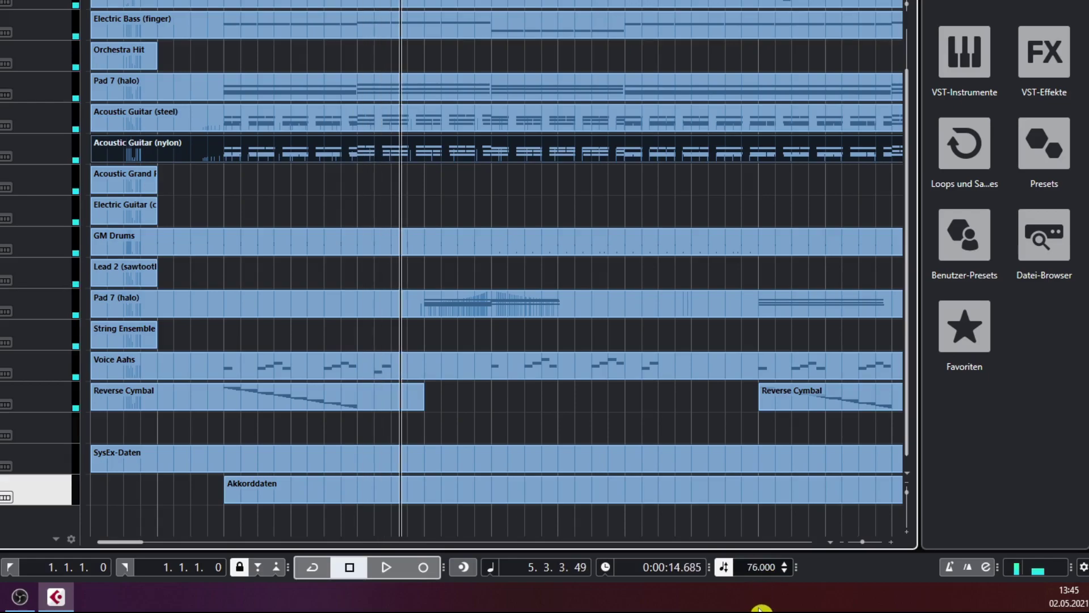
left_click(388, 567)
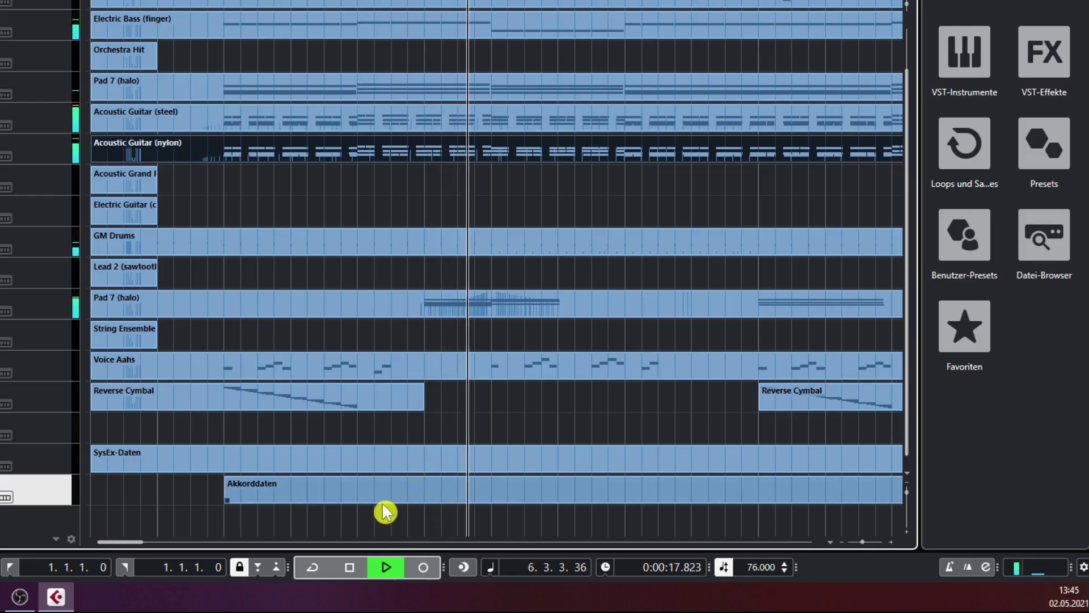
left_click(352, 569)
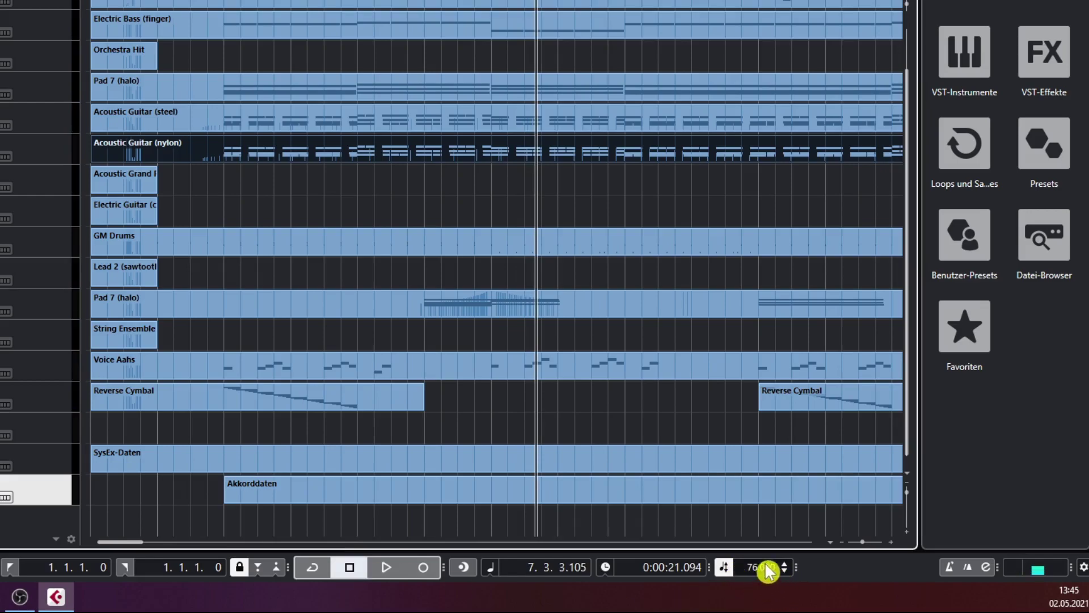
Set the project tempo to 120 BPM and return the cursor to the project start.
left_click_drag(766, 570, 770, 476)
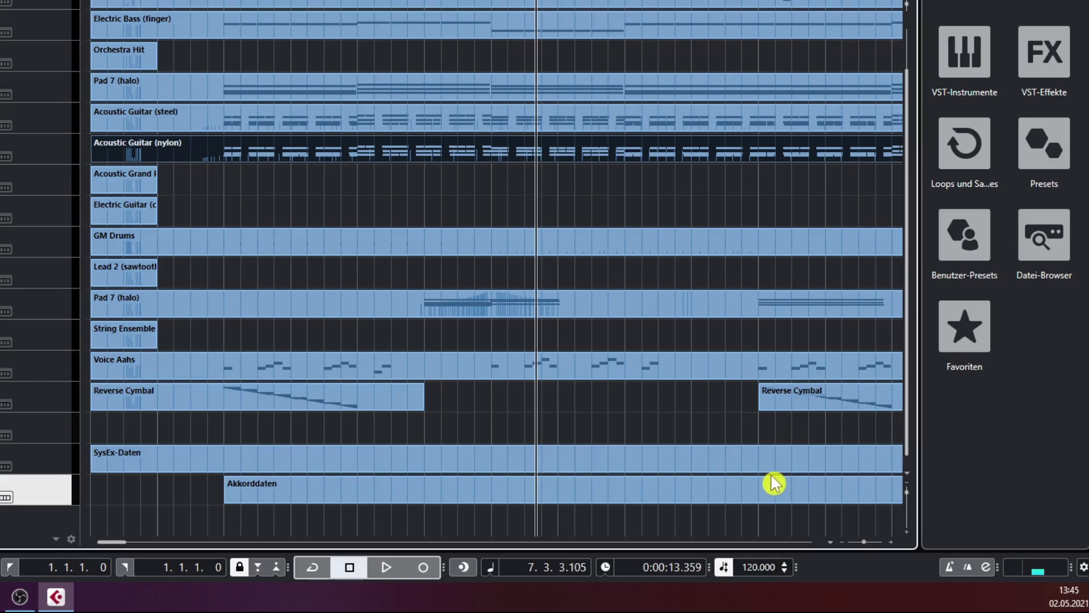
key("Home")
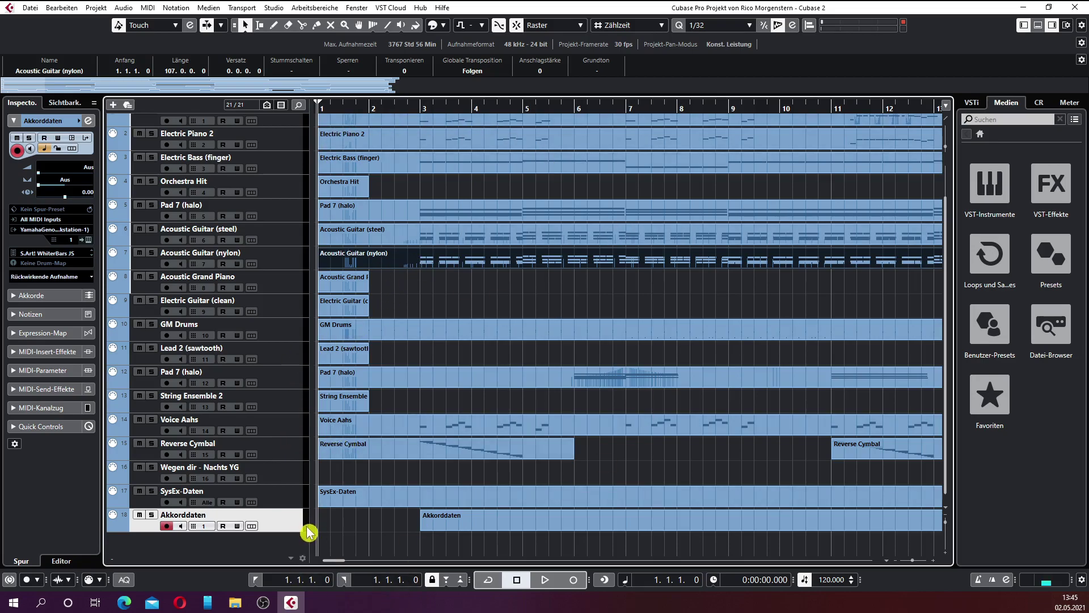
Add one stereo audio track named "Nachts wenn alles schläft" with Genos L/R as its input and Stereo Out as its output.
right_click(214, 553)
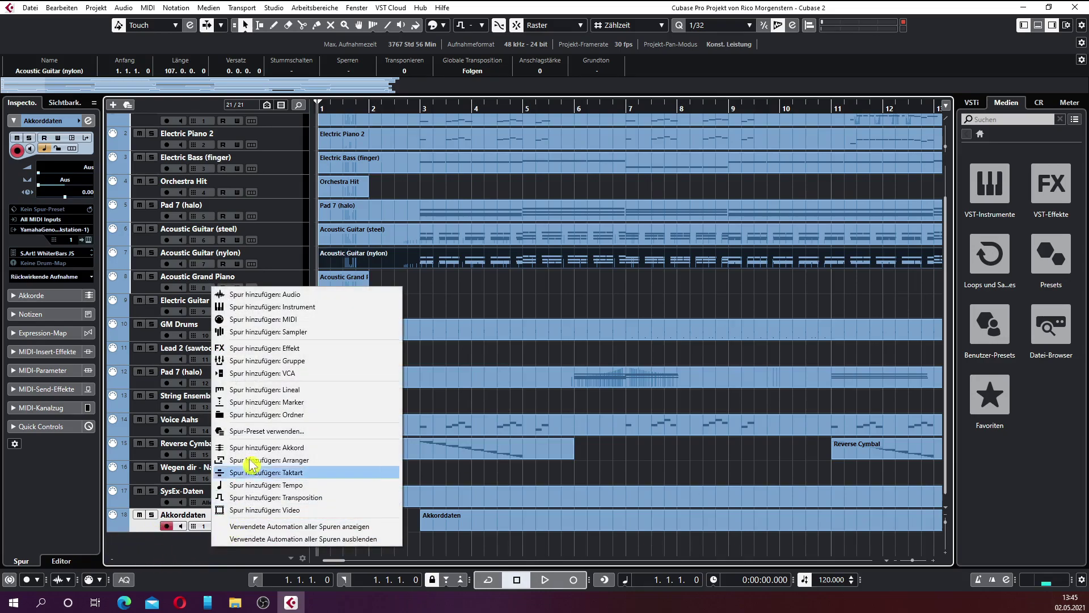
left_click(256, 295)
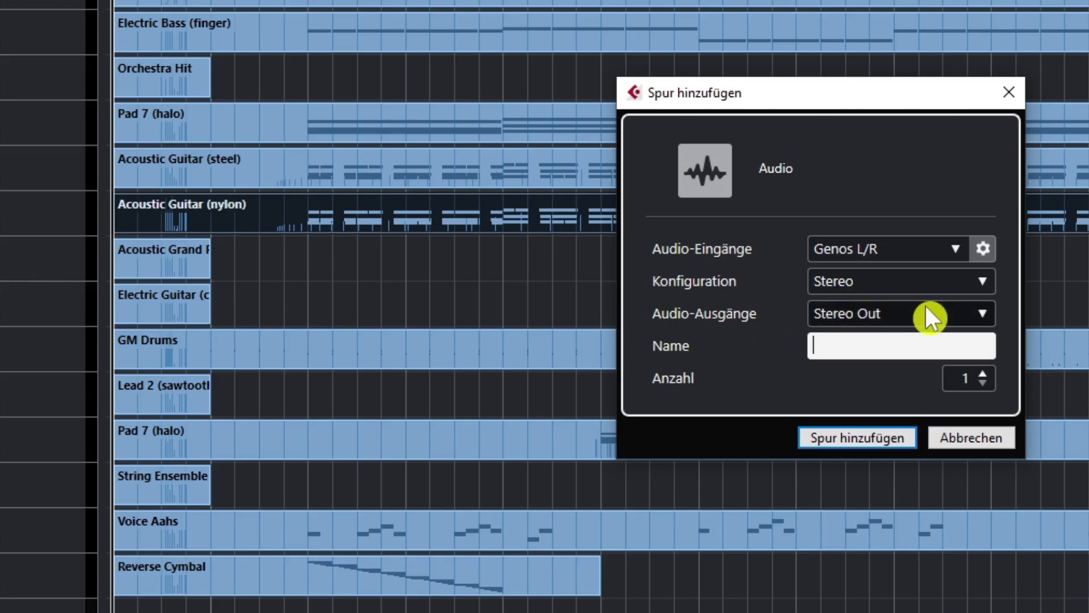
left_click(865, 335)
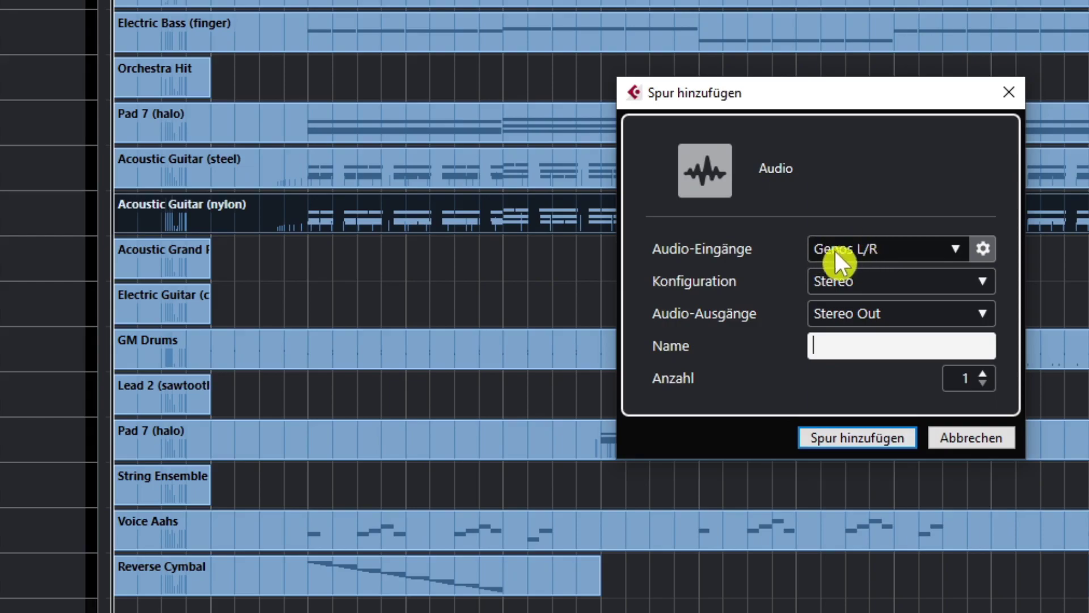
left_click(954, 248)
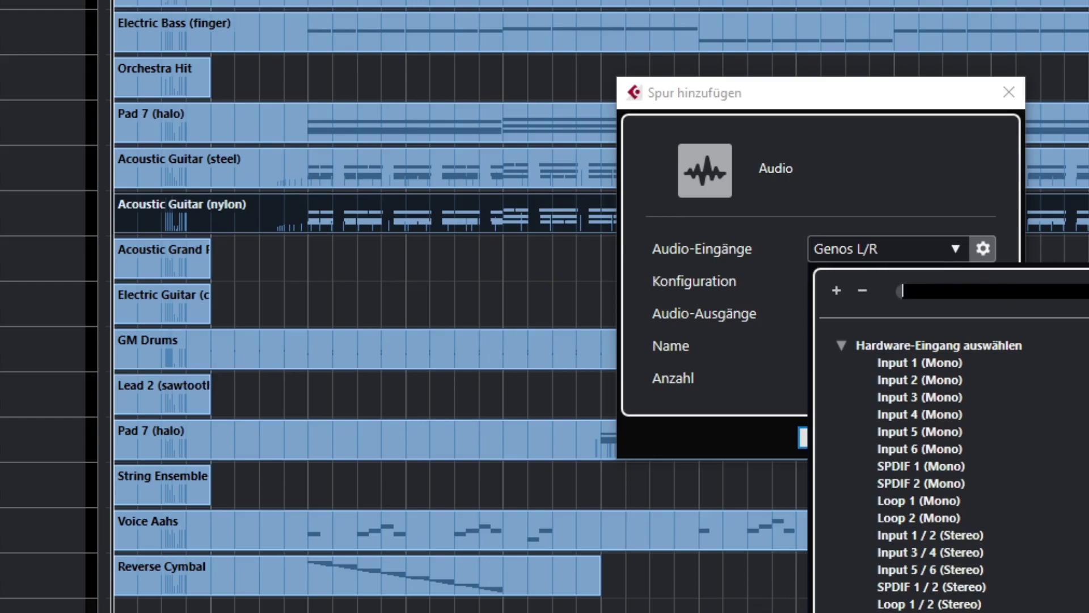
key("Escape")
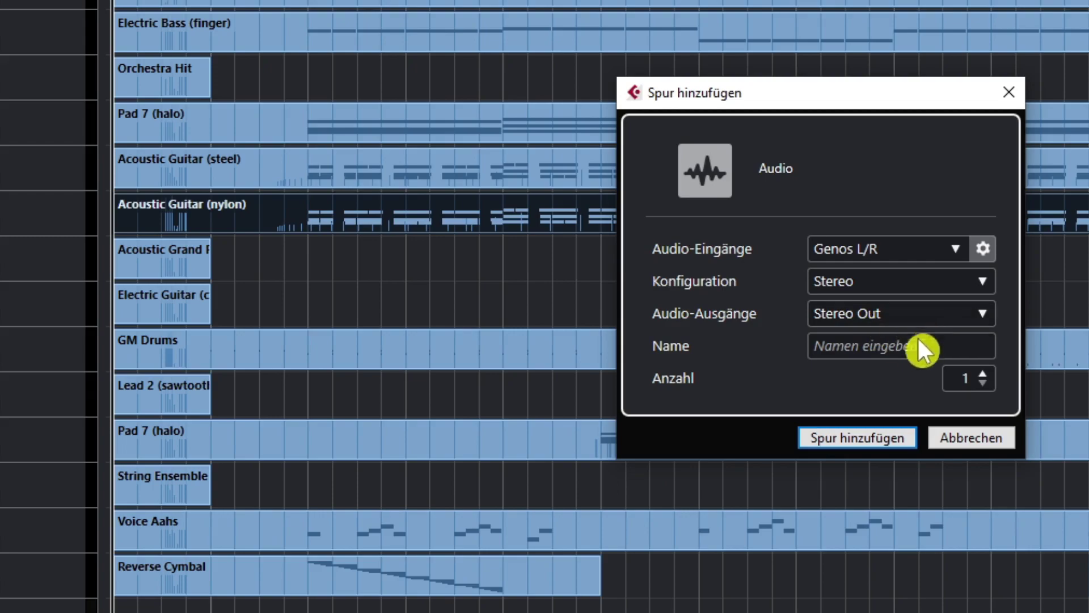
left_click(851, 342)
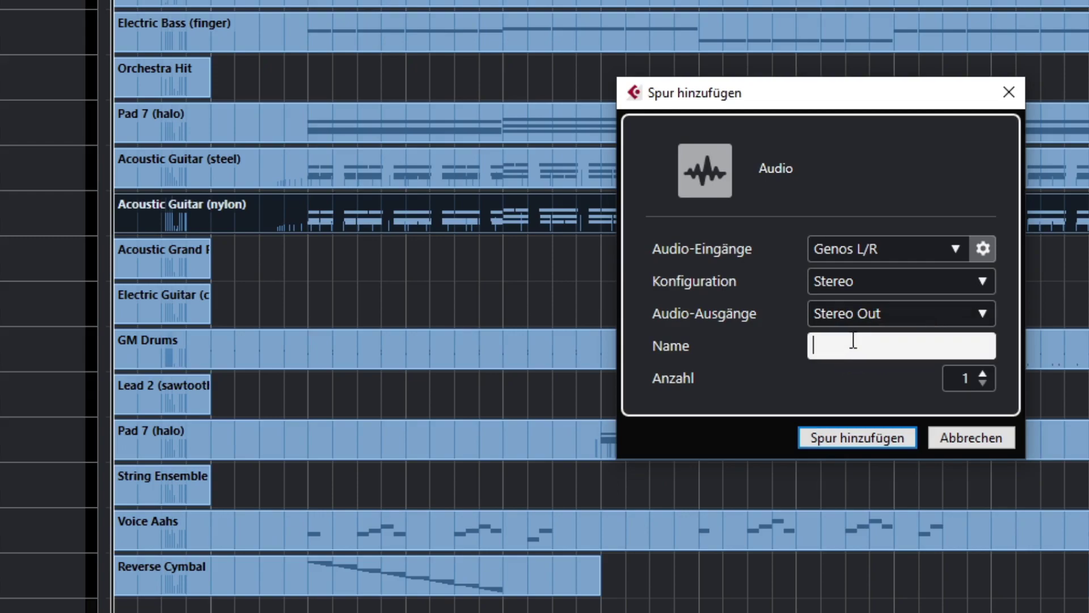
type("Nachts wenn alle")
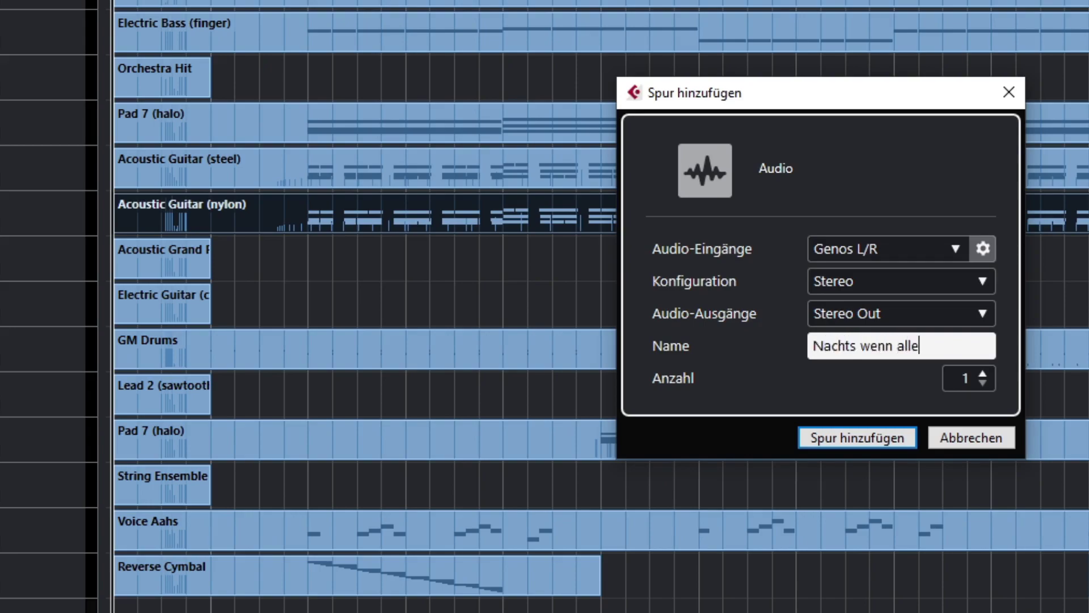
type("s schläft")
left_click(883, 438)
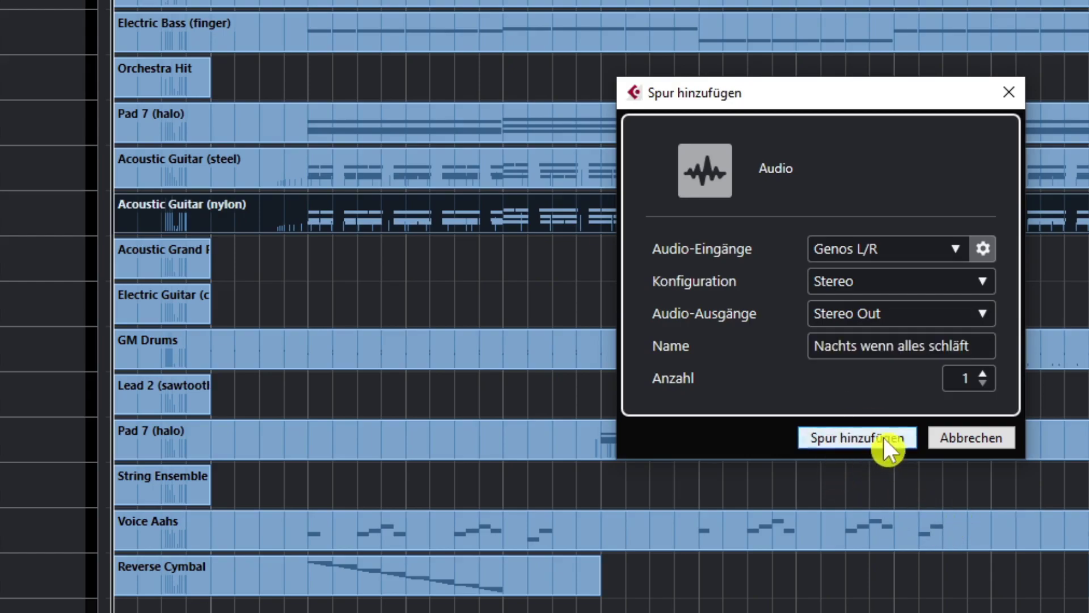
scroll(17, 610, "down", 1)
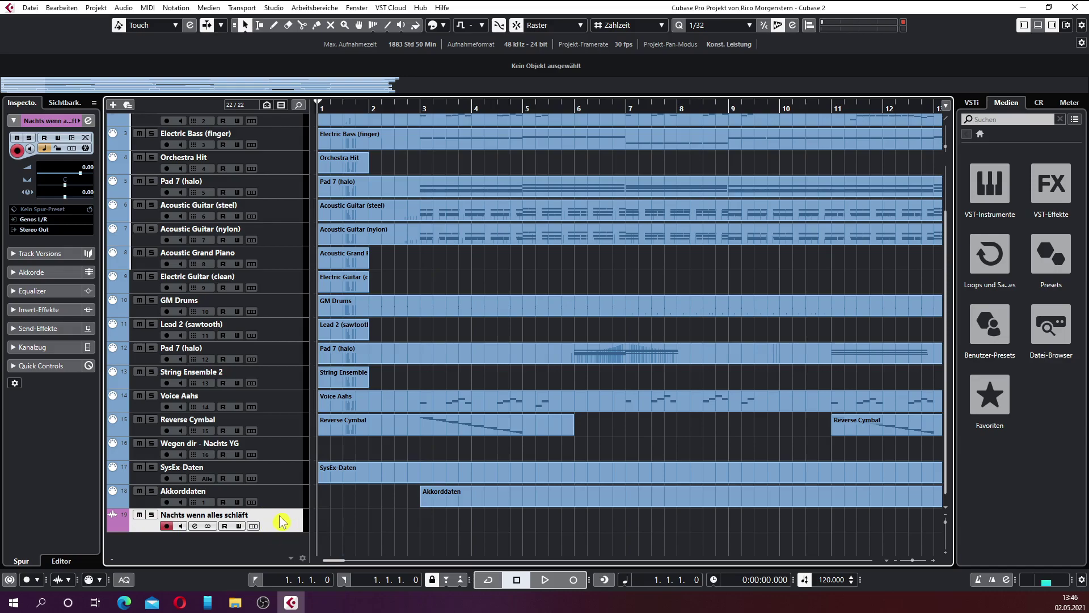
Record the whole song from the project start onto the armed Nachts wenn alles schläft audio track, stopping just after the last MIDI parts end.
left_click(166, 526)
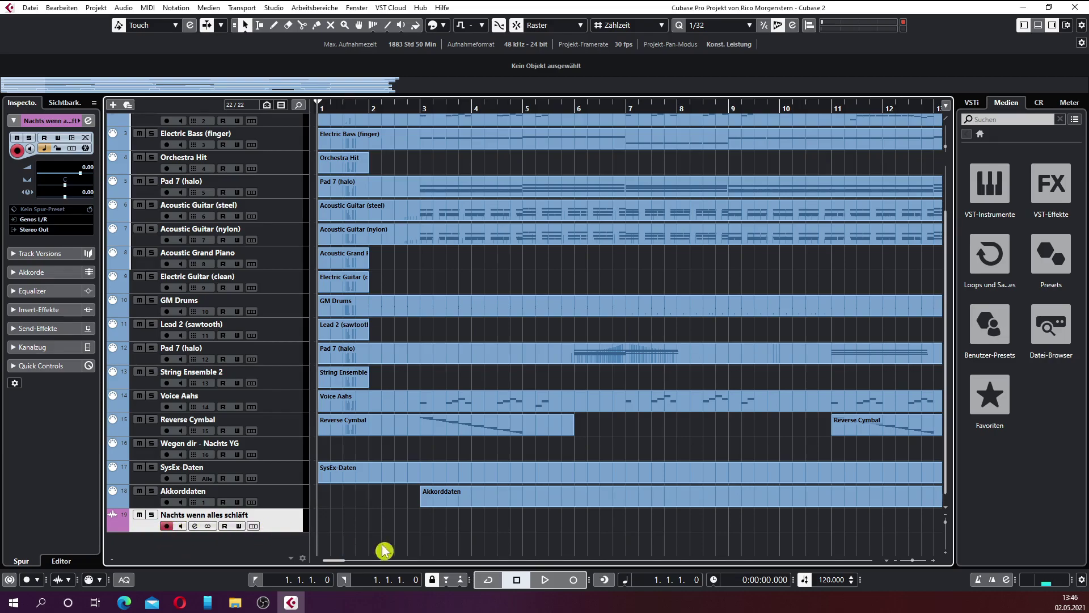
left_click(574, 580)
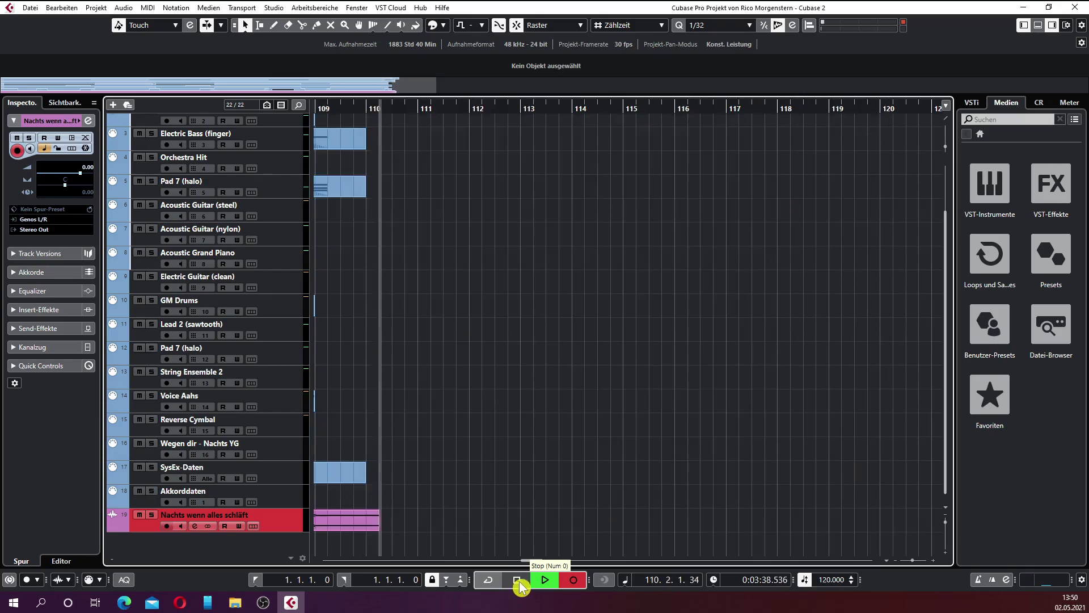
left_click(517, 579)
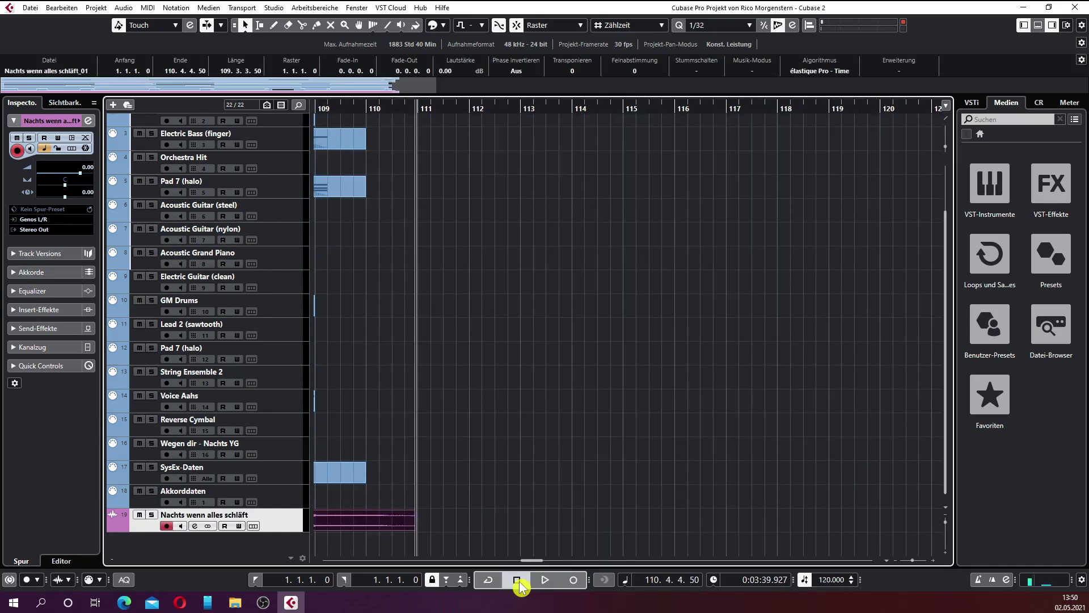